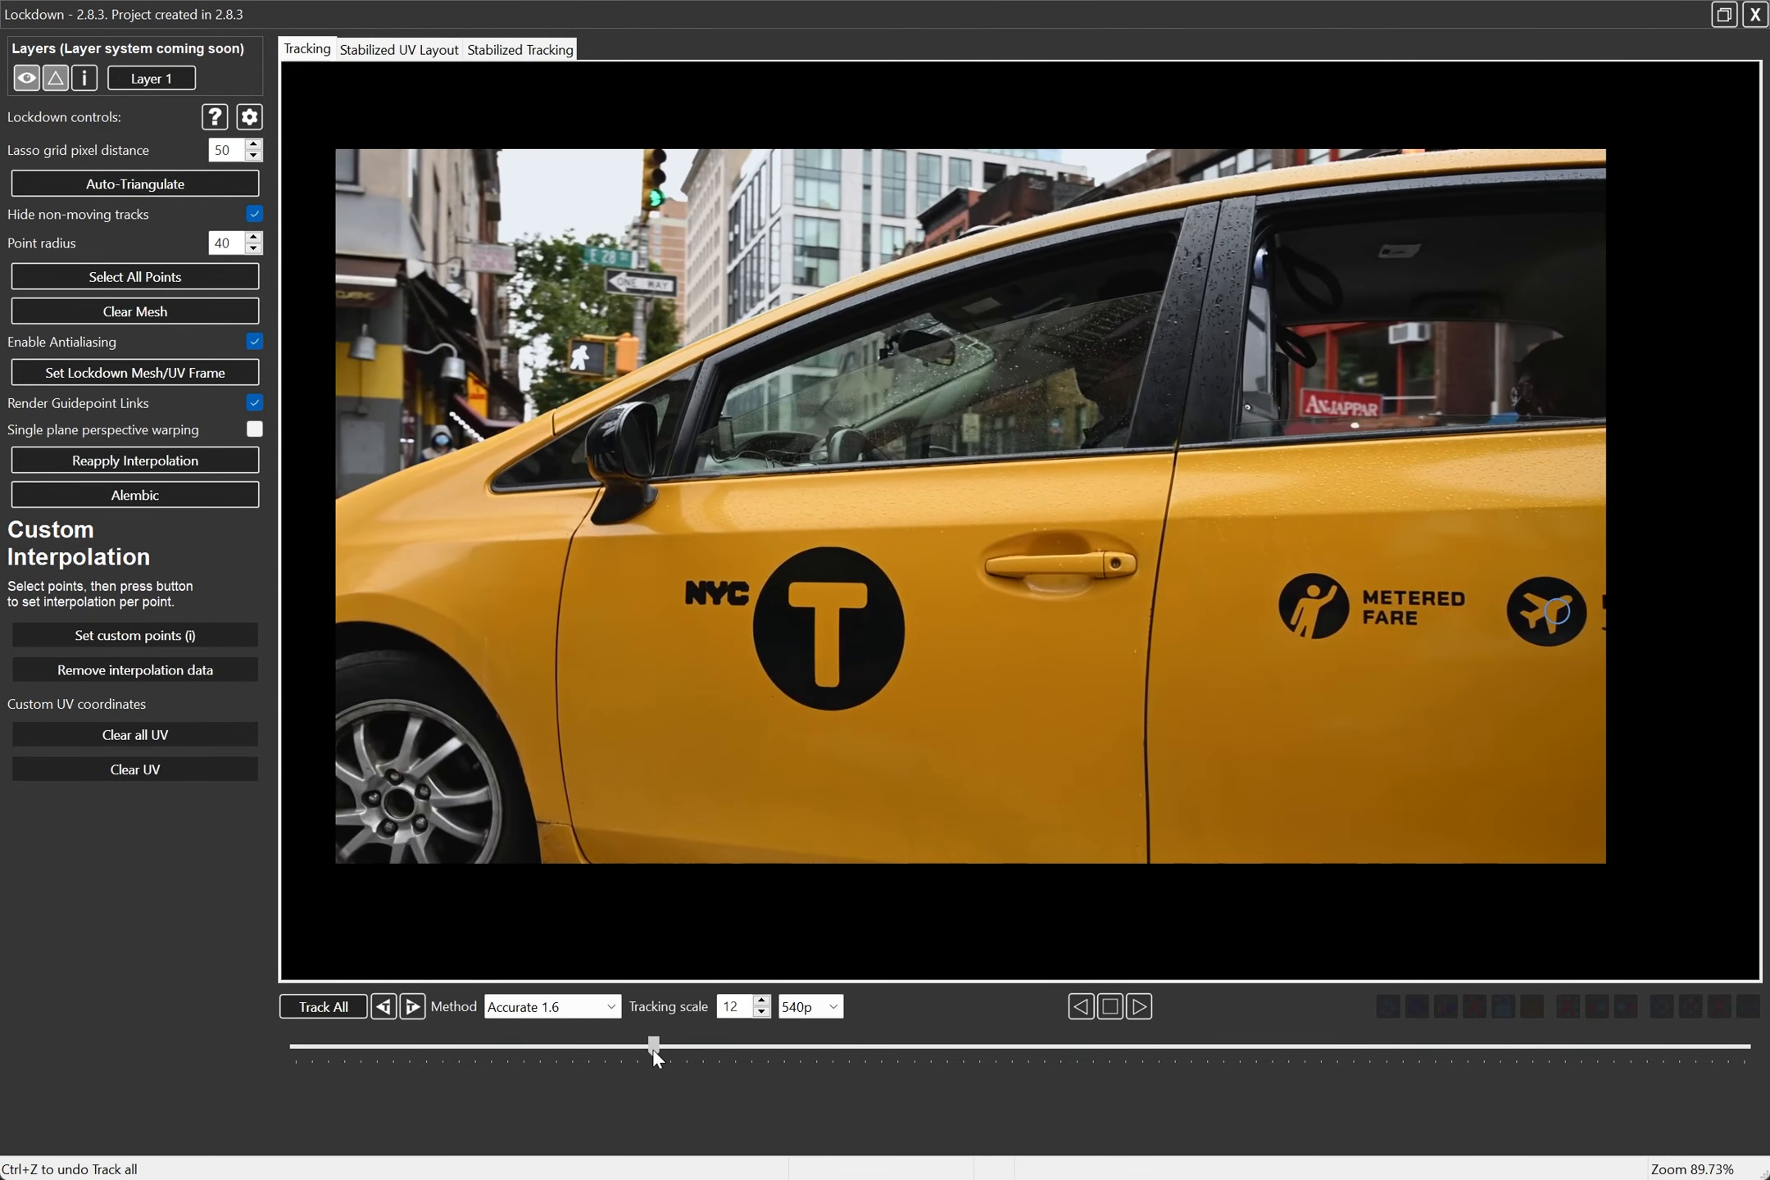
Add a tracking point on the front door handle's keyhole at a frame before the airplane point's tracked range, and track all points
{"action": "left_click", "coordinate": [1556, 611]}
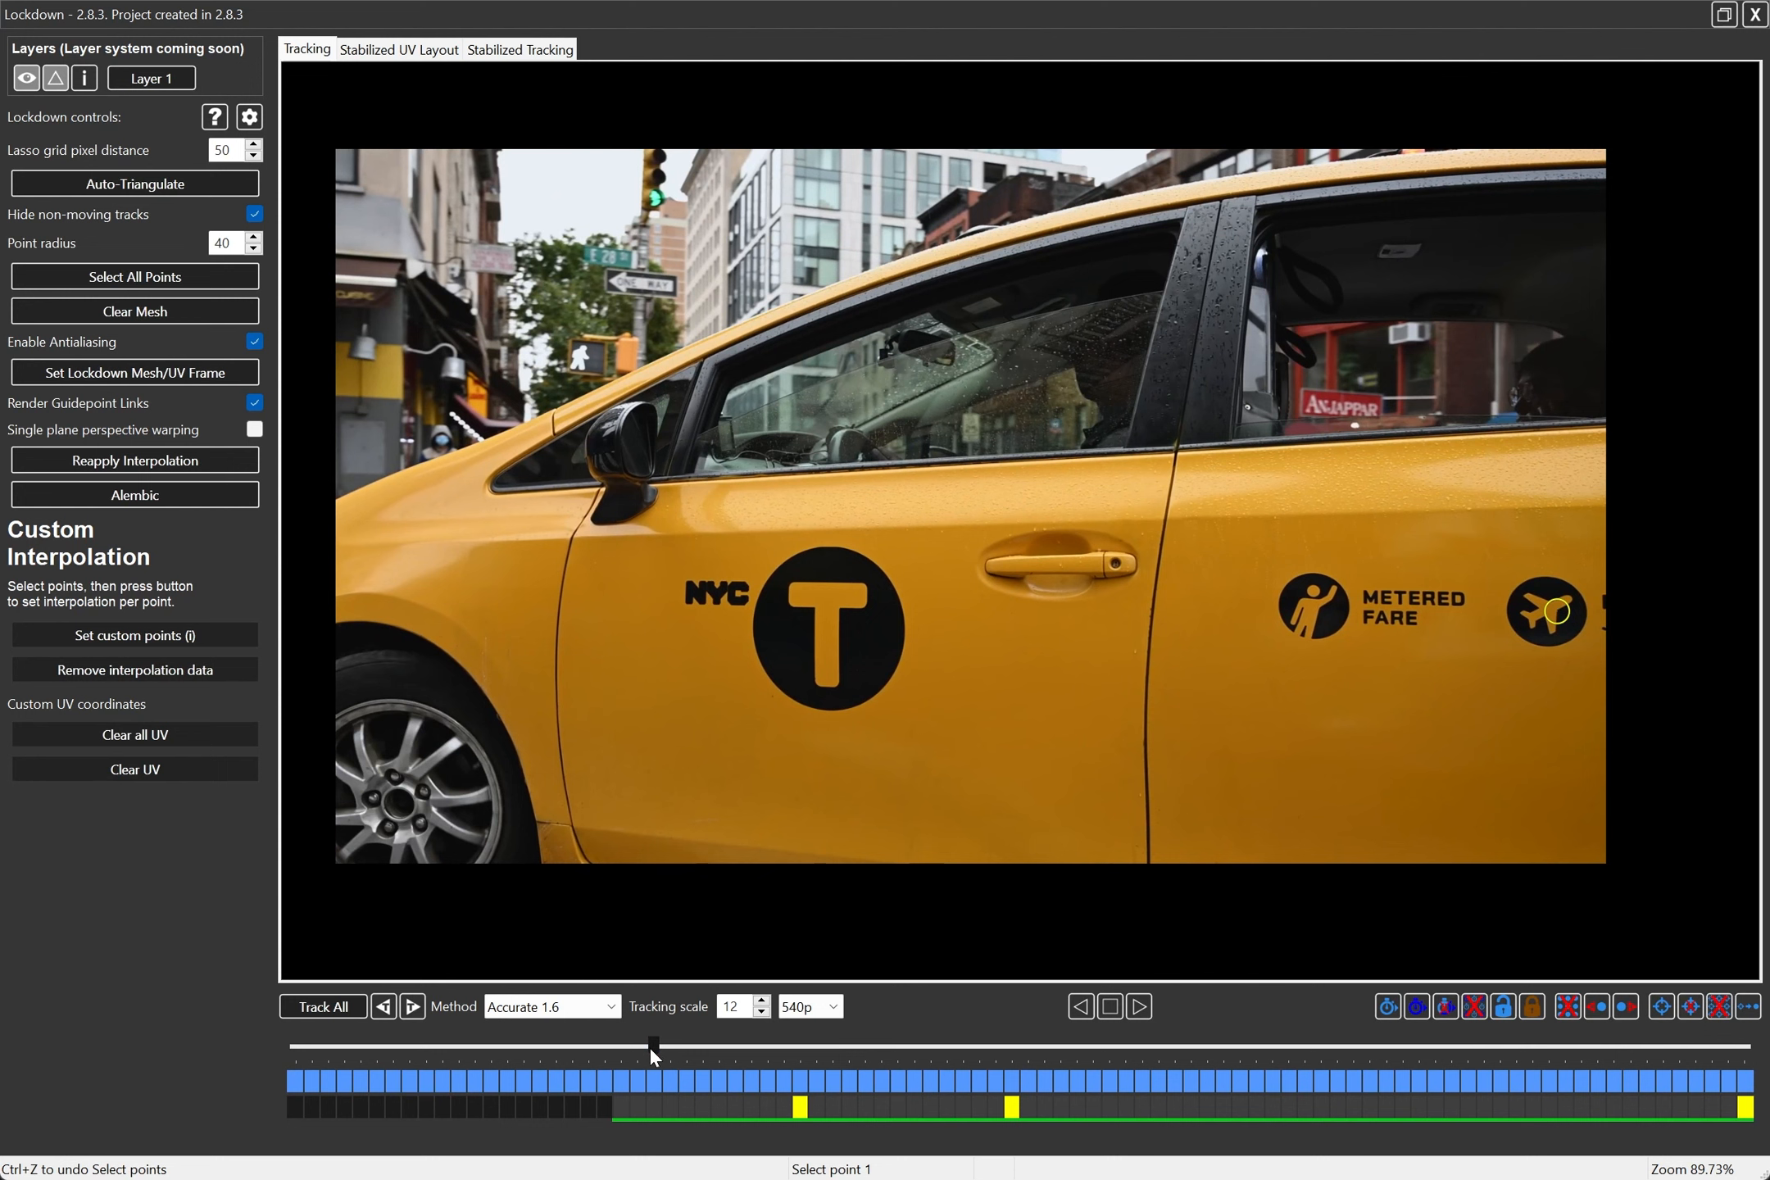
{"action": "left_click_drag", "start_coordinate": [650, 1049], "coordinate": [625, 1054]}
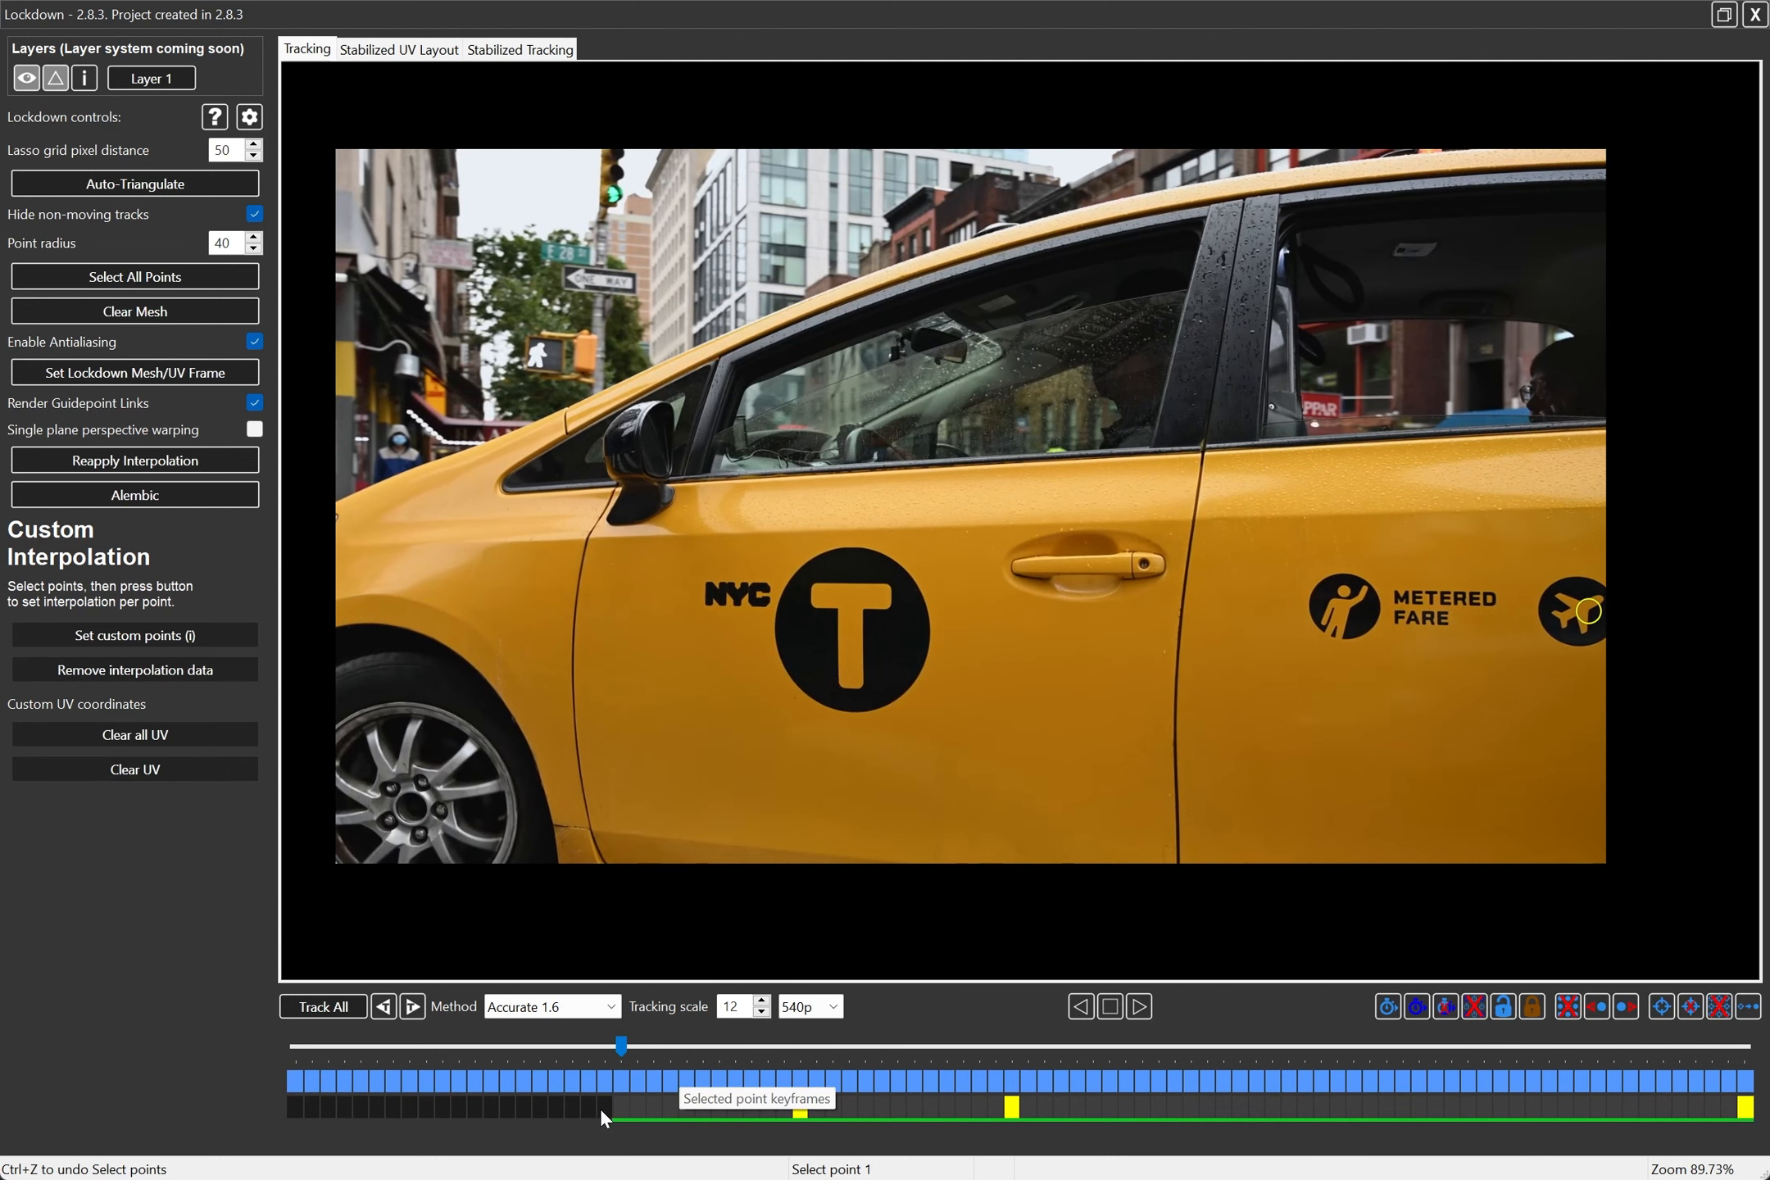
{"action": "double_click", "coordinate": [1140, 562]}
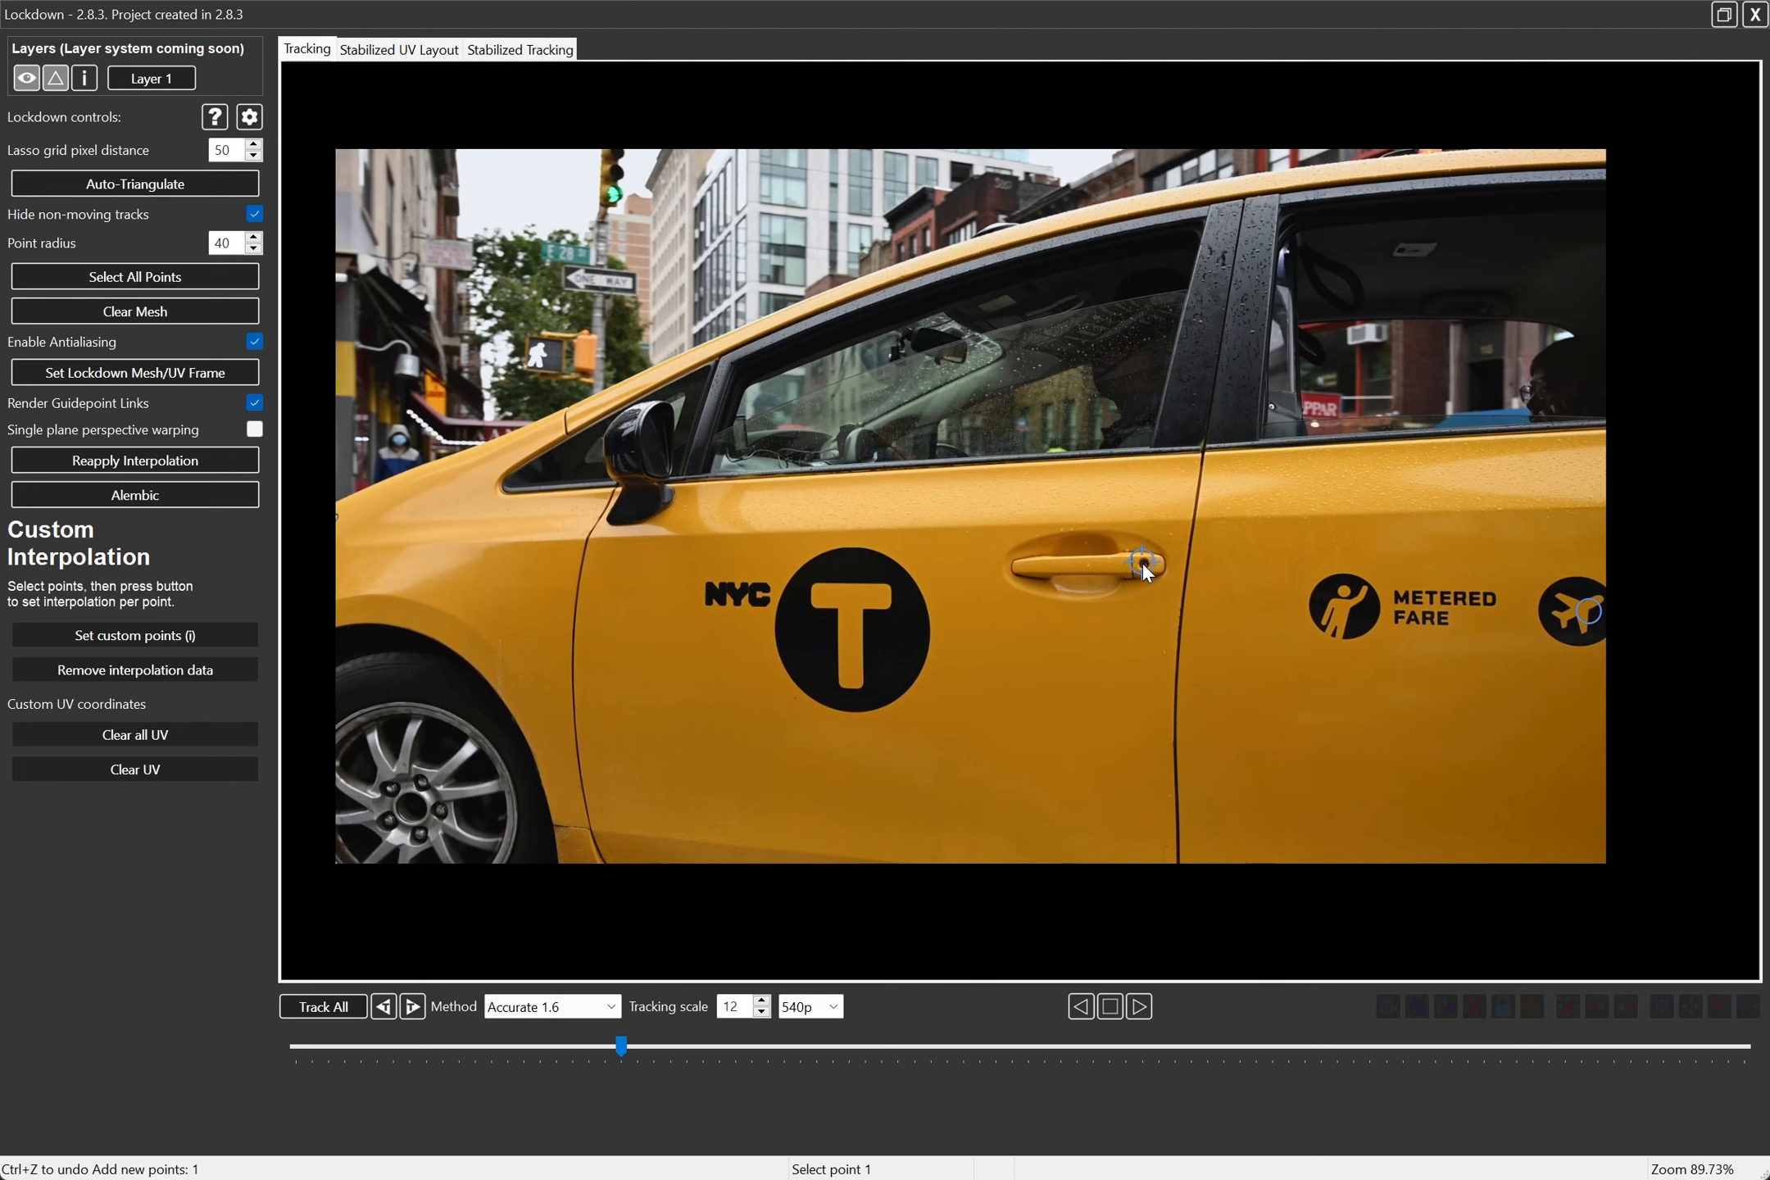
{"action": "left_click_drag", "start_coordinate": [1141, 562], "coordinate": [1145, 565]}
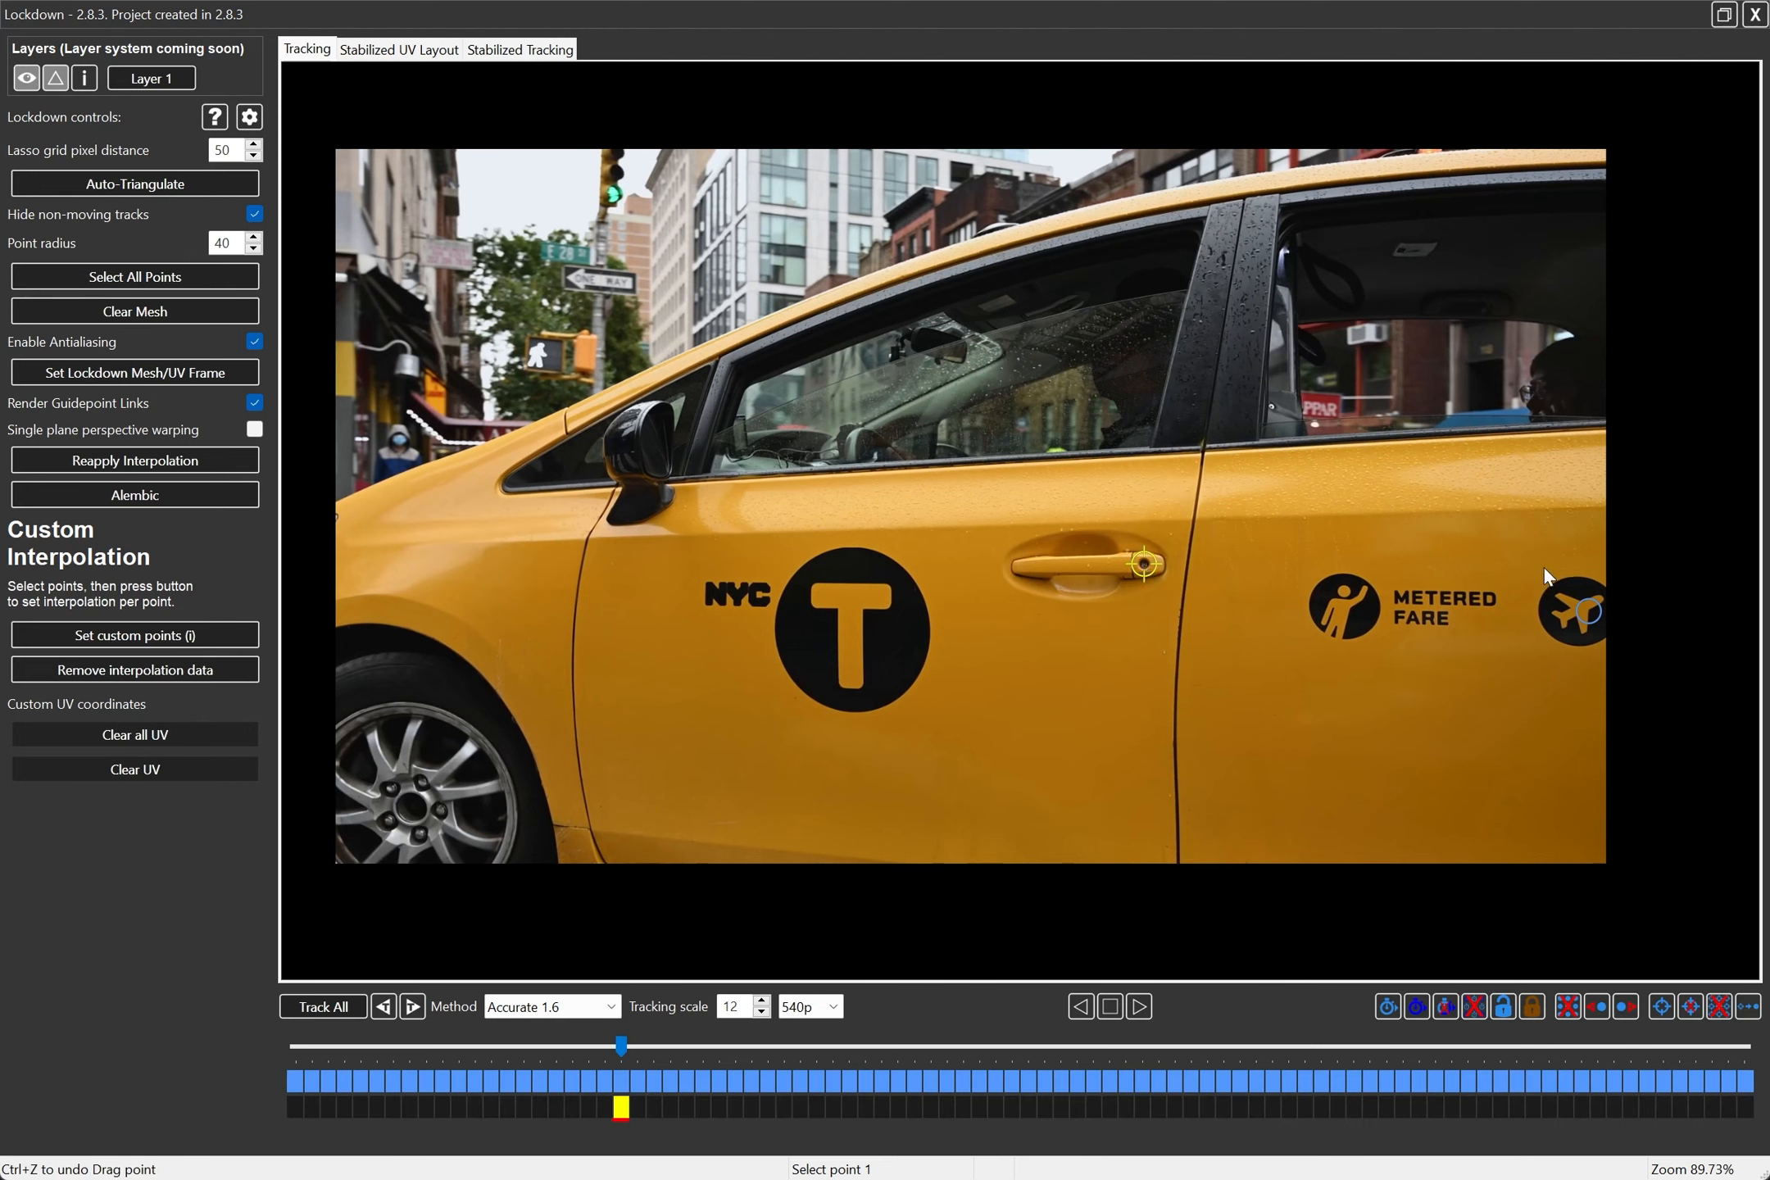
{"action": "left_click", "coordinate": [1434, 517]}
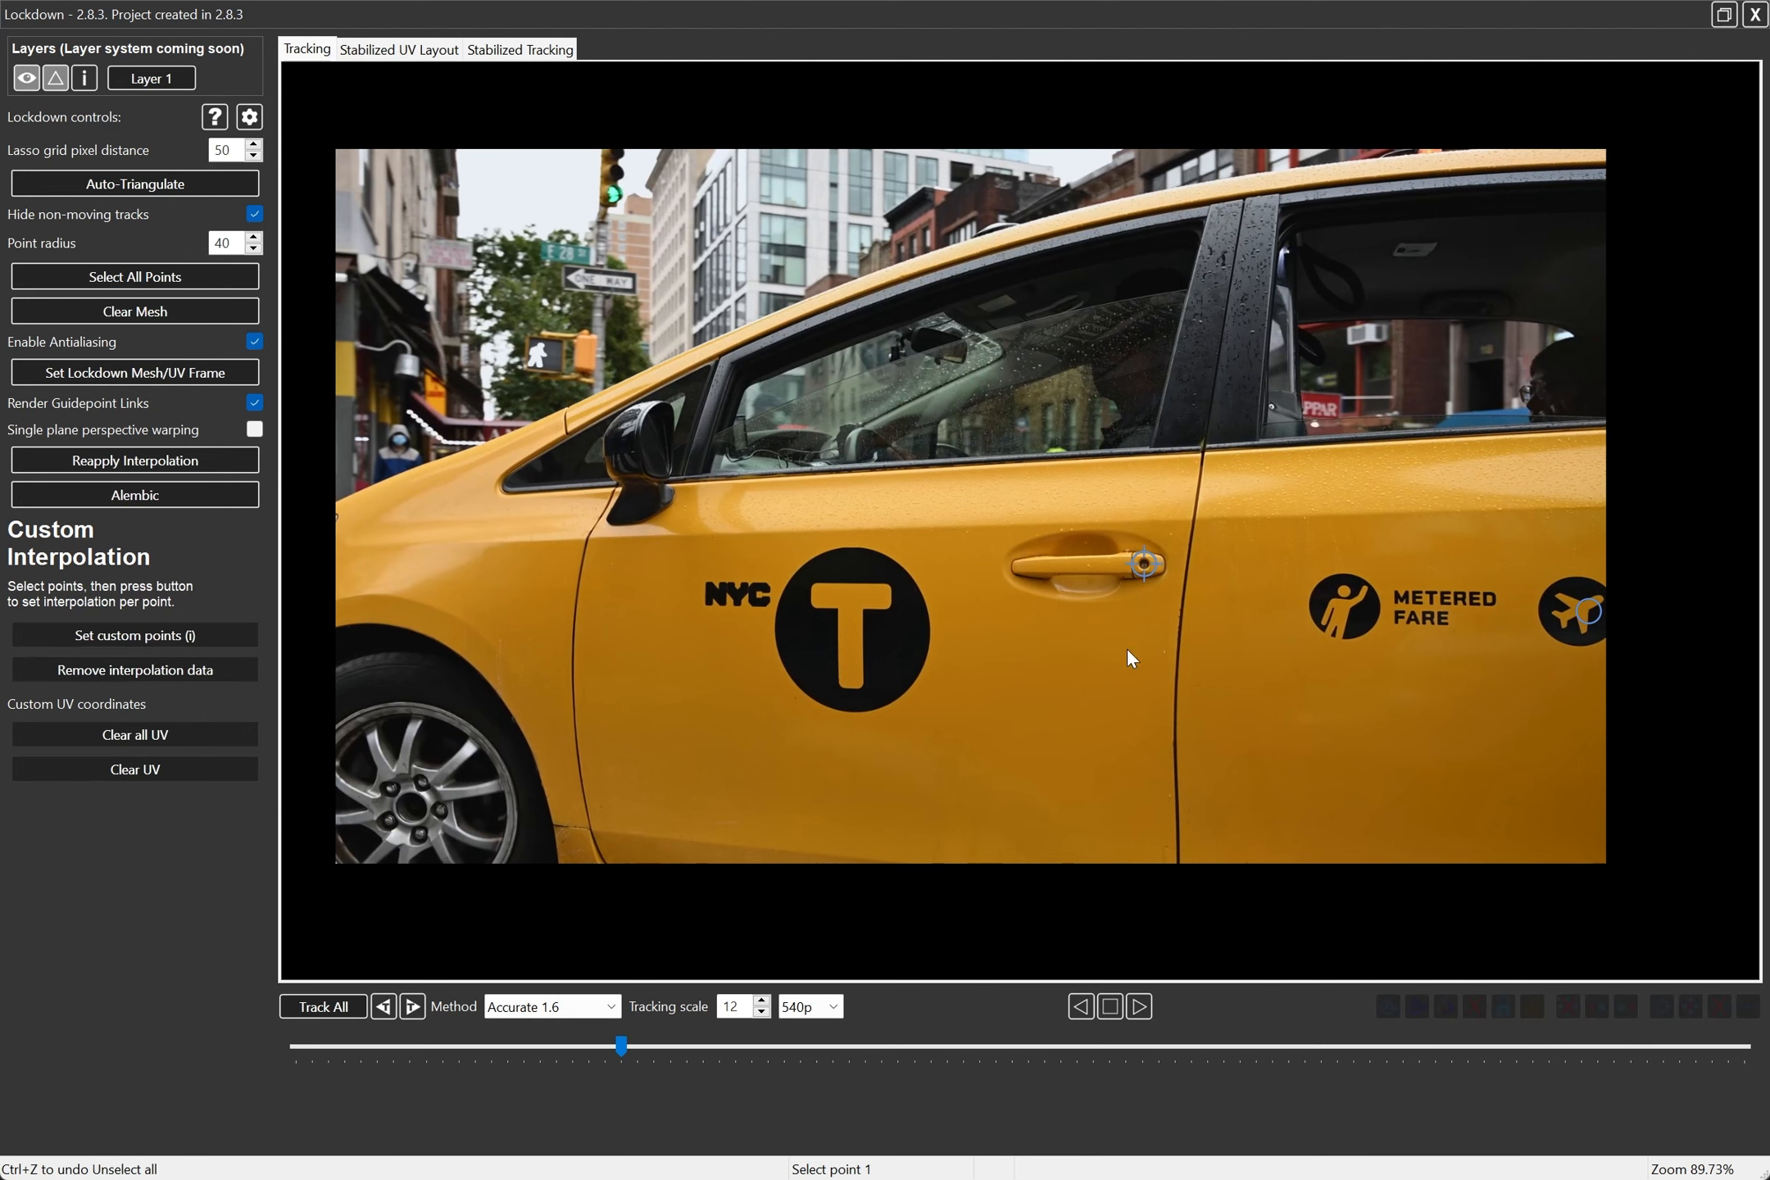
{"action": "left_click", "coordinate": [353, 1015]}
Place four expansion points as corners around the taxi's doors and auto-triangulate the mesh
{"action": "double_click", "coordinate": [1152, 798]}
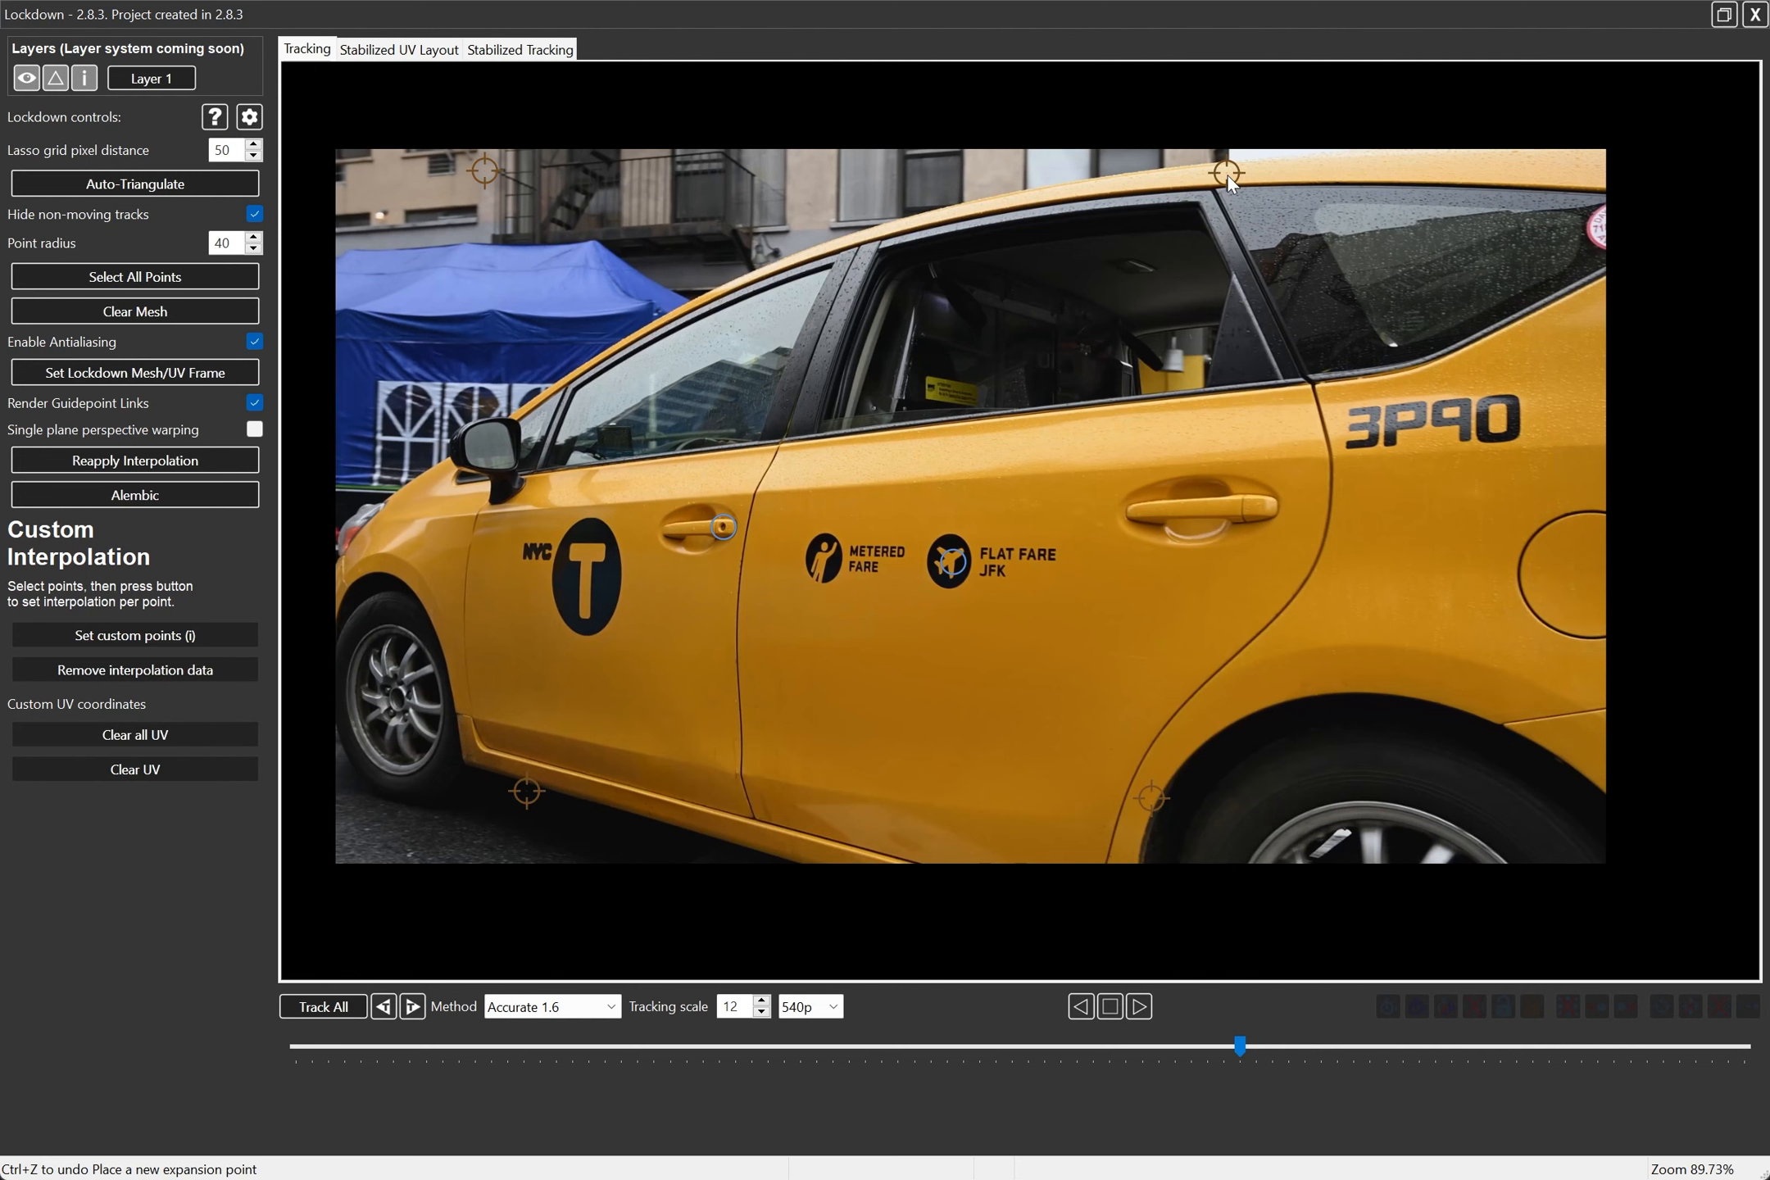
{"action": "left_click", "coordinate": [134, 183]}
Set custom interpolation for the four corner points so they are guided only by the airplane logo's tracking point
{"action": "left_click_drag", "start_coordinate": [1020, 328], "coordinate": [1021, 715]}
{"action": "mouse_move", "coordinate": [1245, 1046]}
{"action": "left_mouse_down"}
{"action": "mouse_move", "coordinate": [1679, 1068]}
{"action": "mouse_move", "coordinate": [862, 1057]}
{"action": "mouse_move", "coordinate": [249, 927]}
{"action": "mouse_move", "coordinate": [1135, 974]}
{"action": "mouse_move", "coordinate": [1223, 1047]}
{"action": "left_mouse_up"}
{"action": "key", "text": "i"}
{"action": "left_click", "coordinate": [1009, 562]}
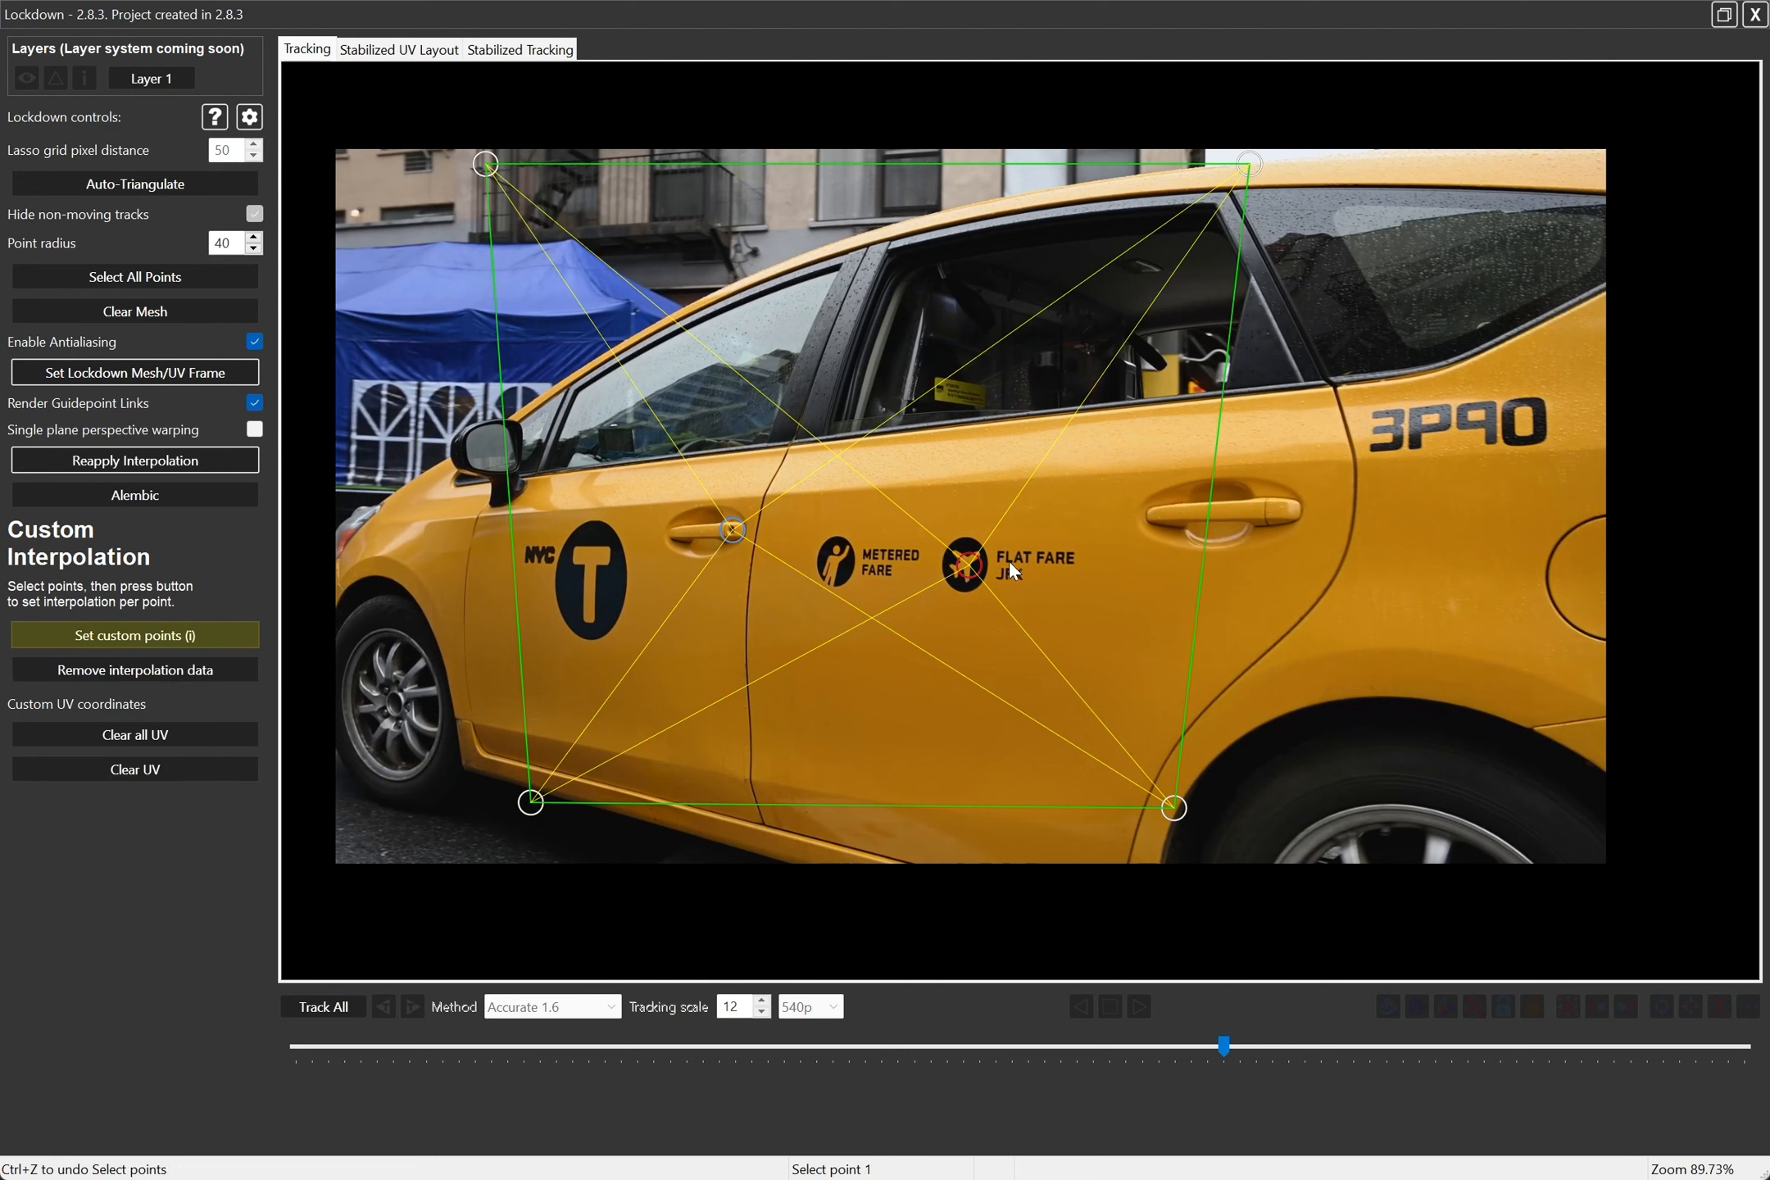
{"action": "key", "text": "i"}
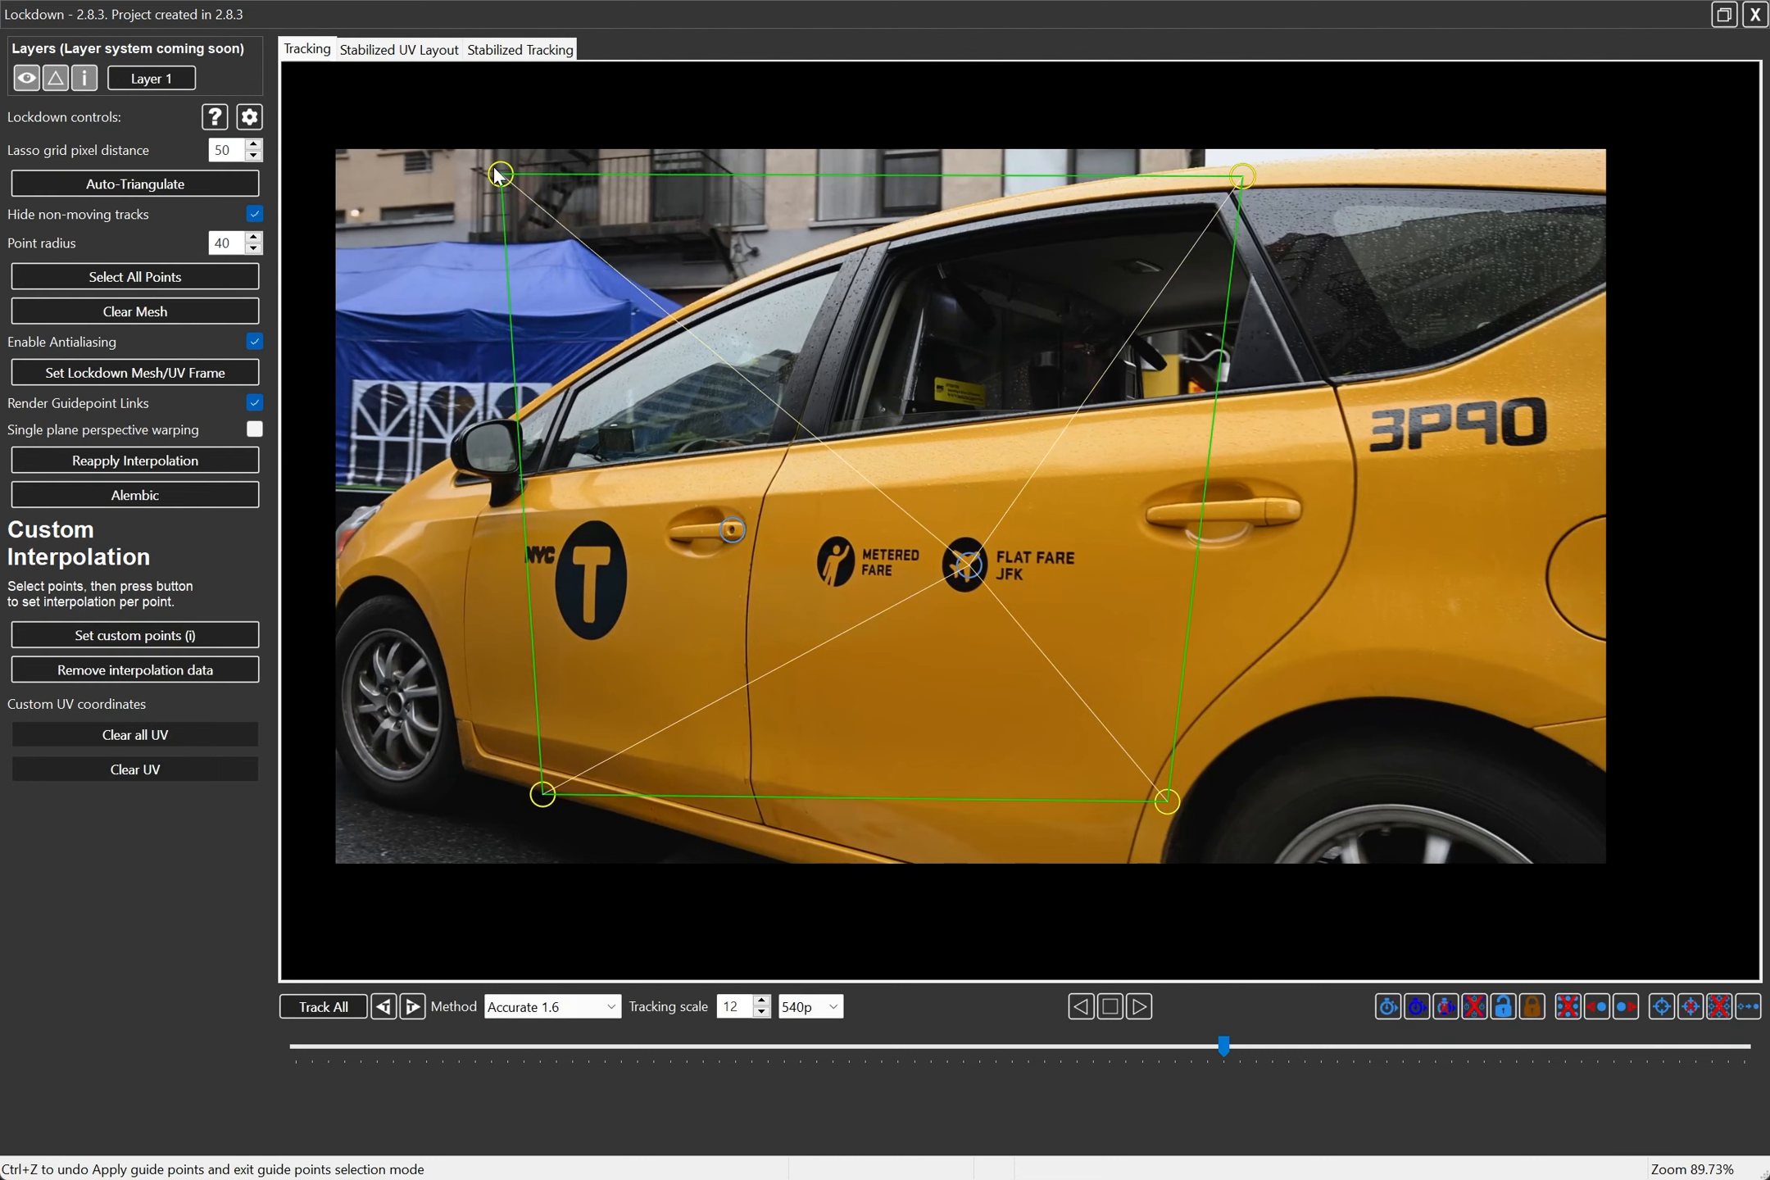
{"action": "left_click", "coordinate": [1412, 397]}
{"action": "left_click_drag", "start_coordinate": [1223, 1047], "coordinate": [1090, 1080]}
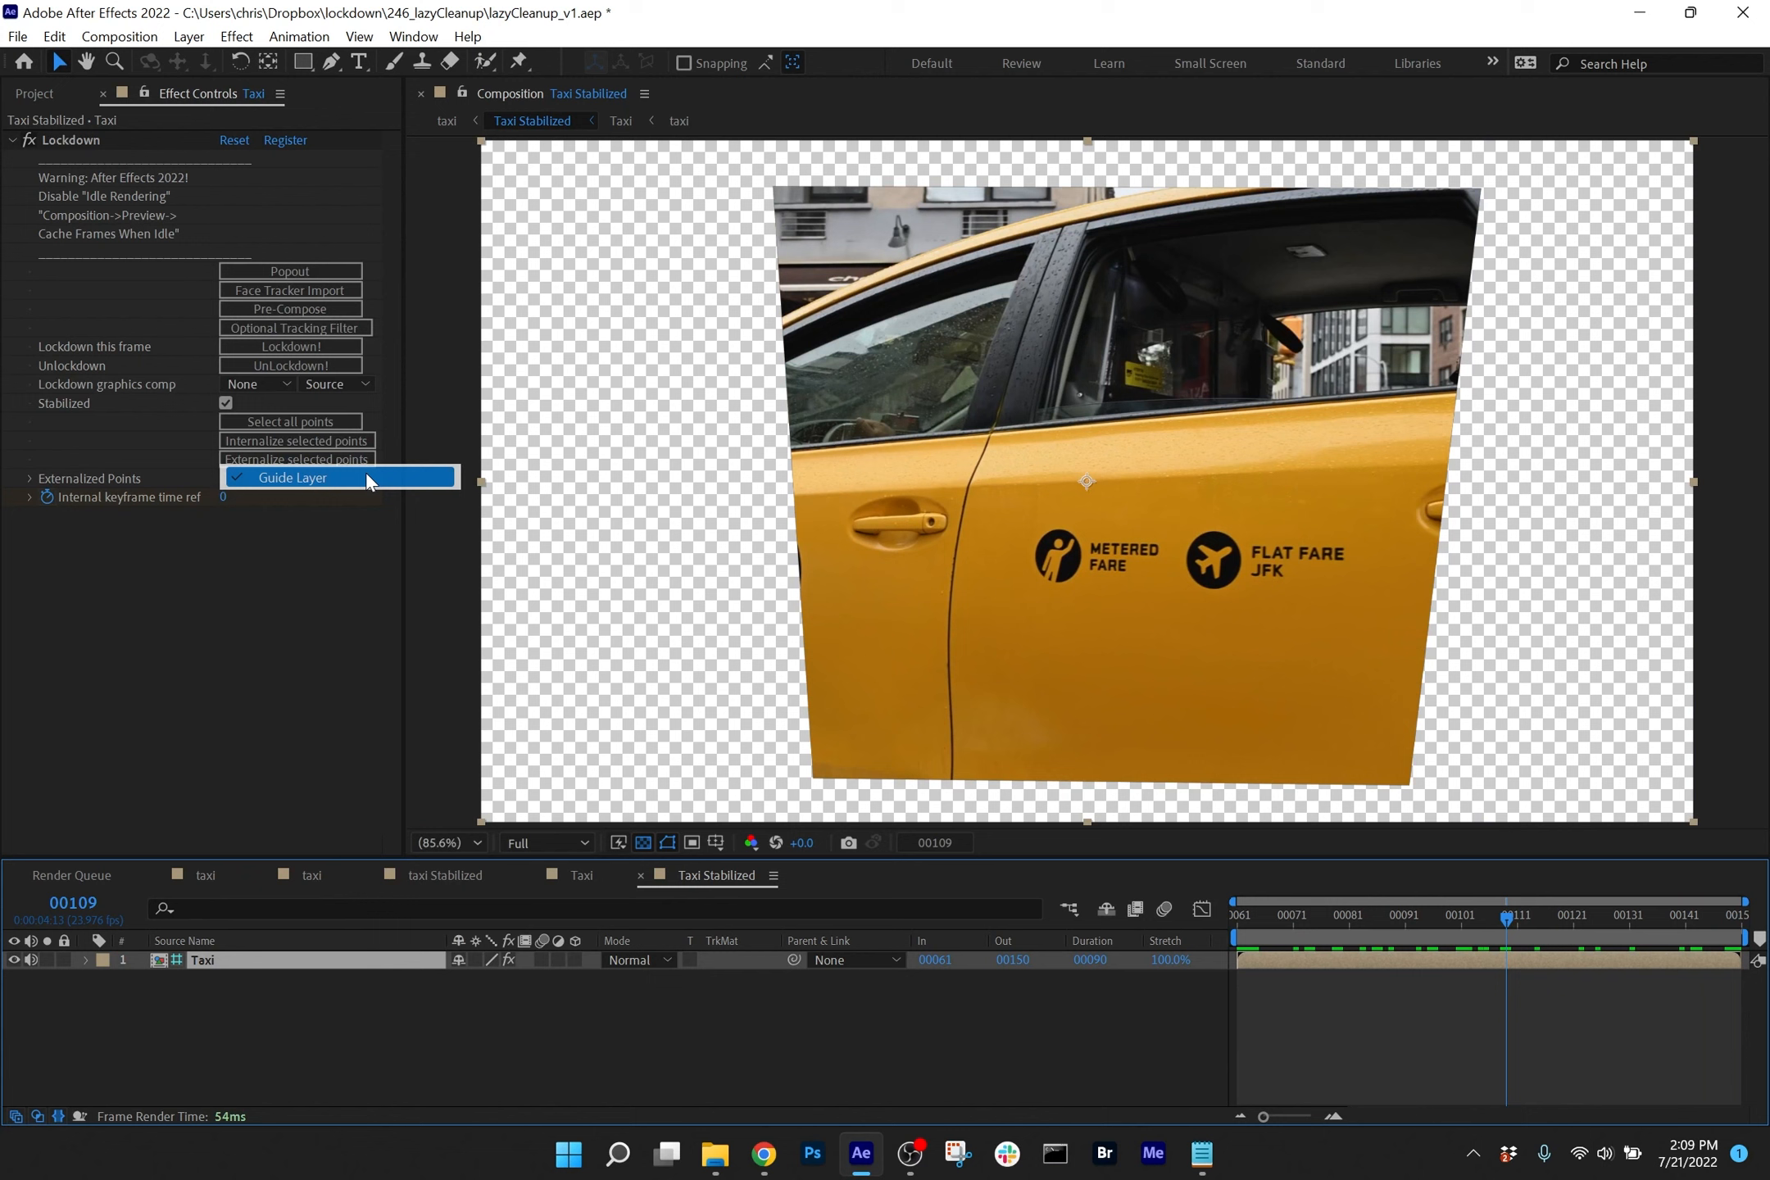
In After Effects, turn off Guide Layer for the Taxi layer and pre-compose it as Taxi Comp 1 with all attributes moved
{"action": "left_click", "coordinate": [366, 471]}
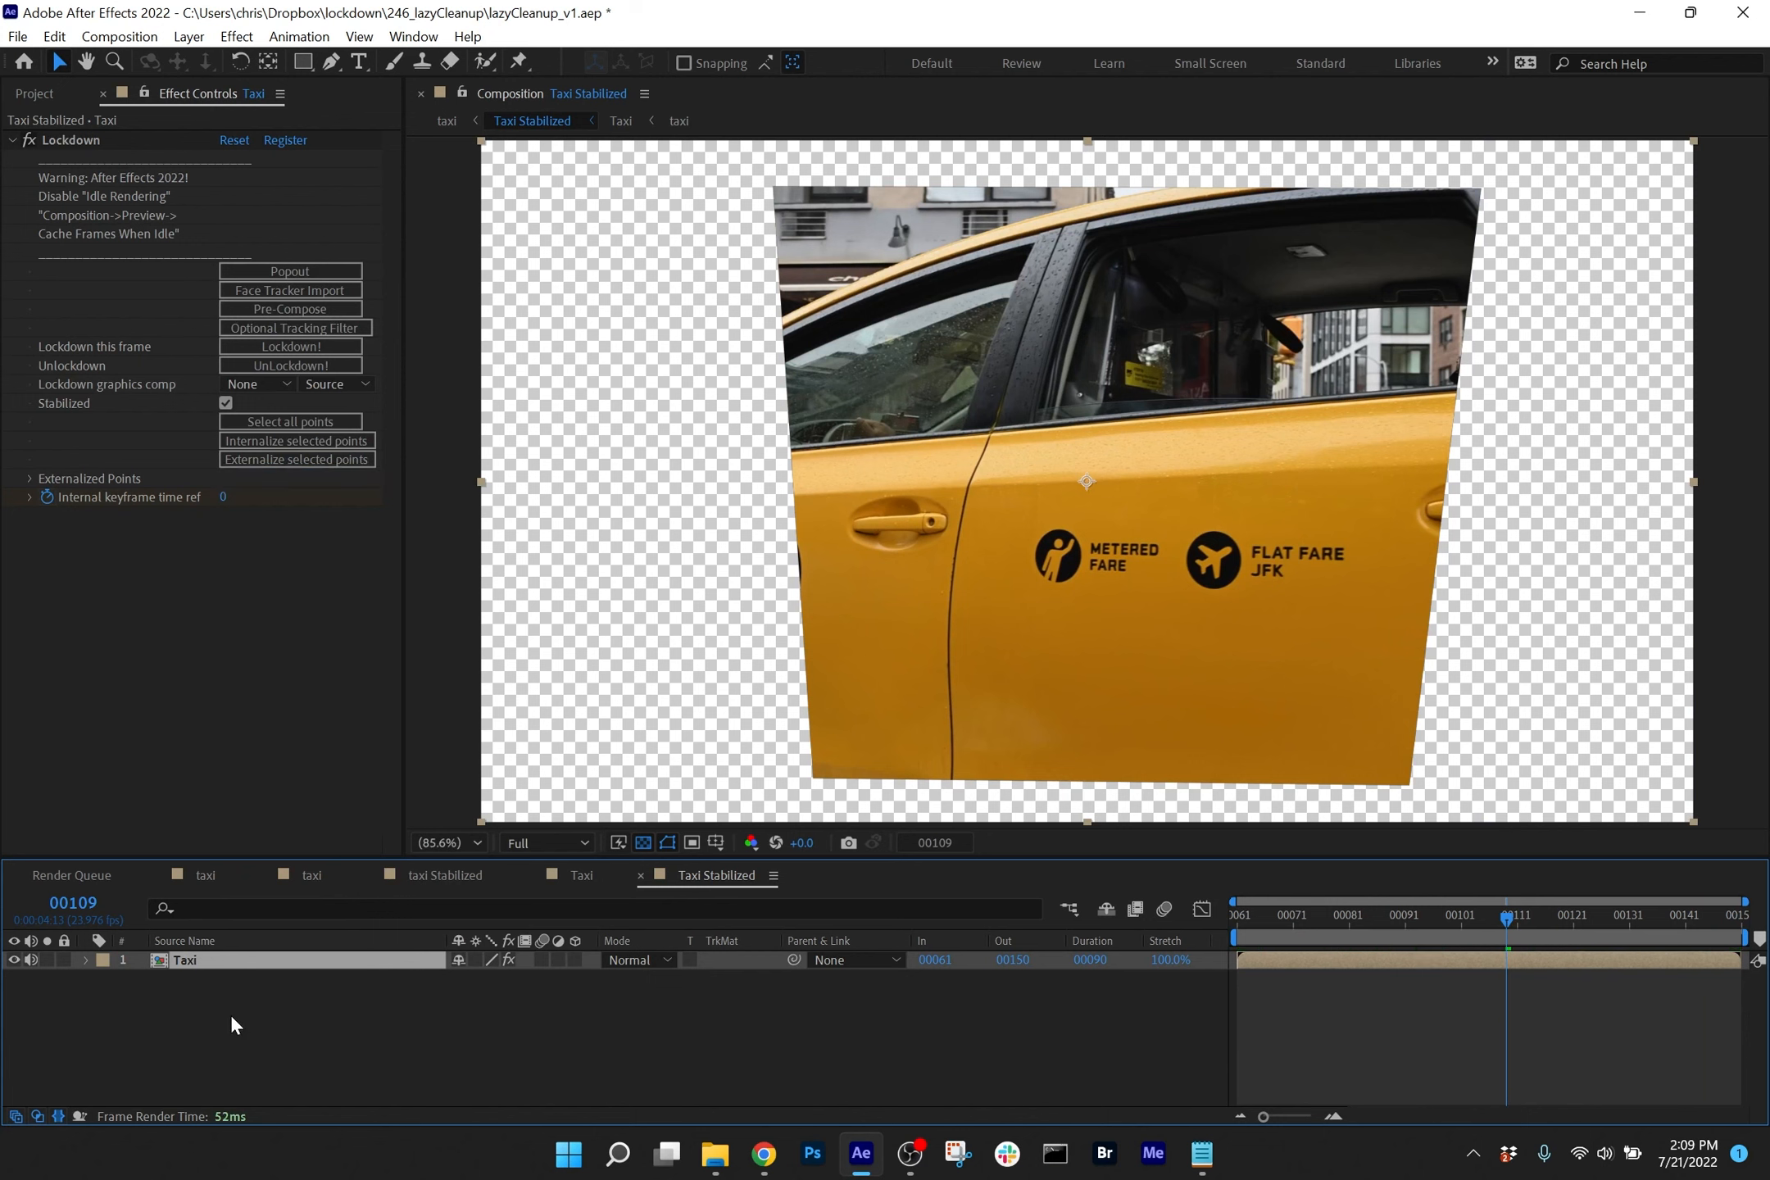
{"action": "key", "text": "ctrl+shift+c"}
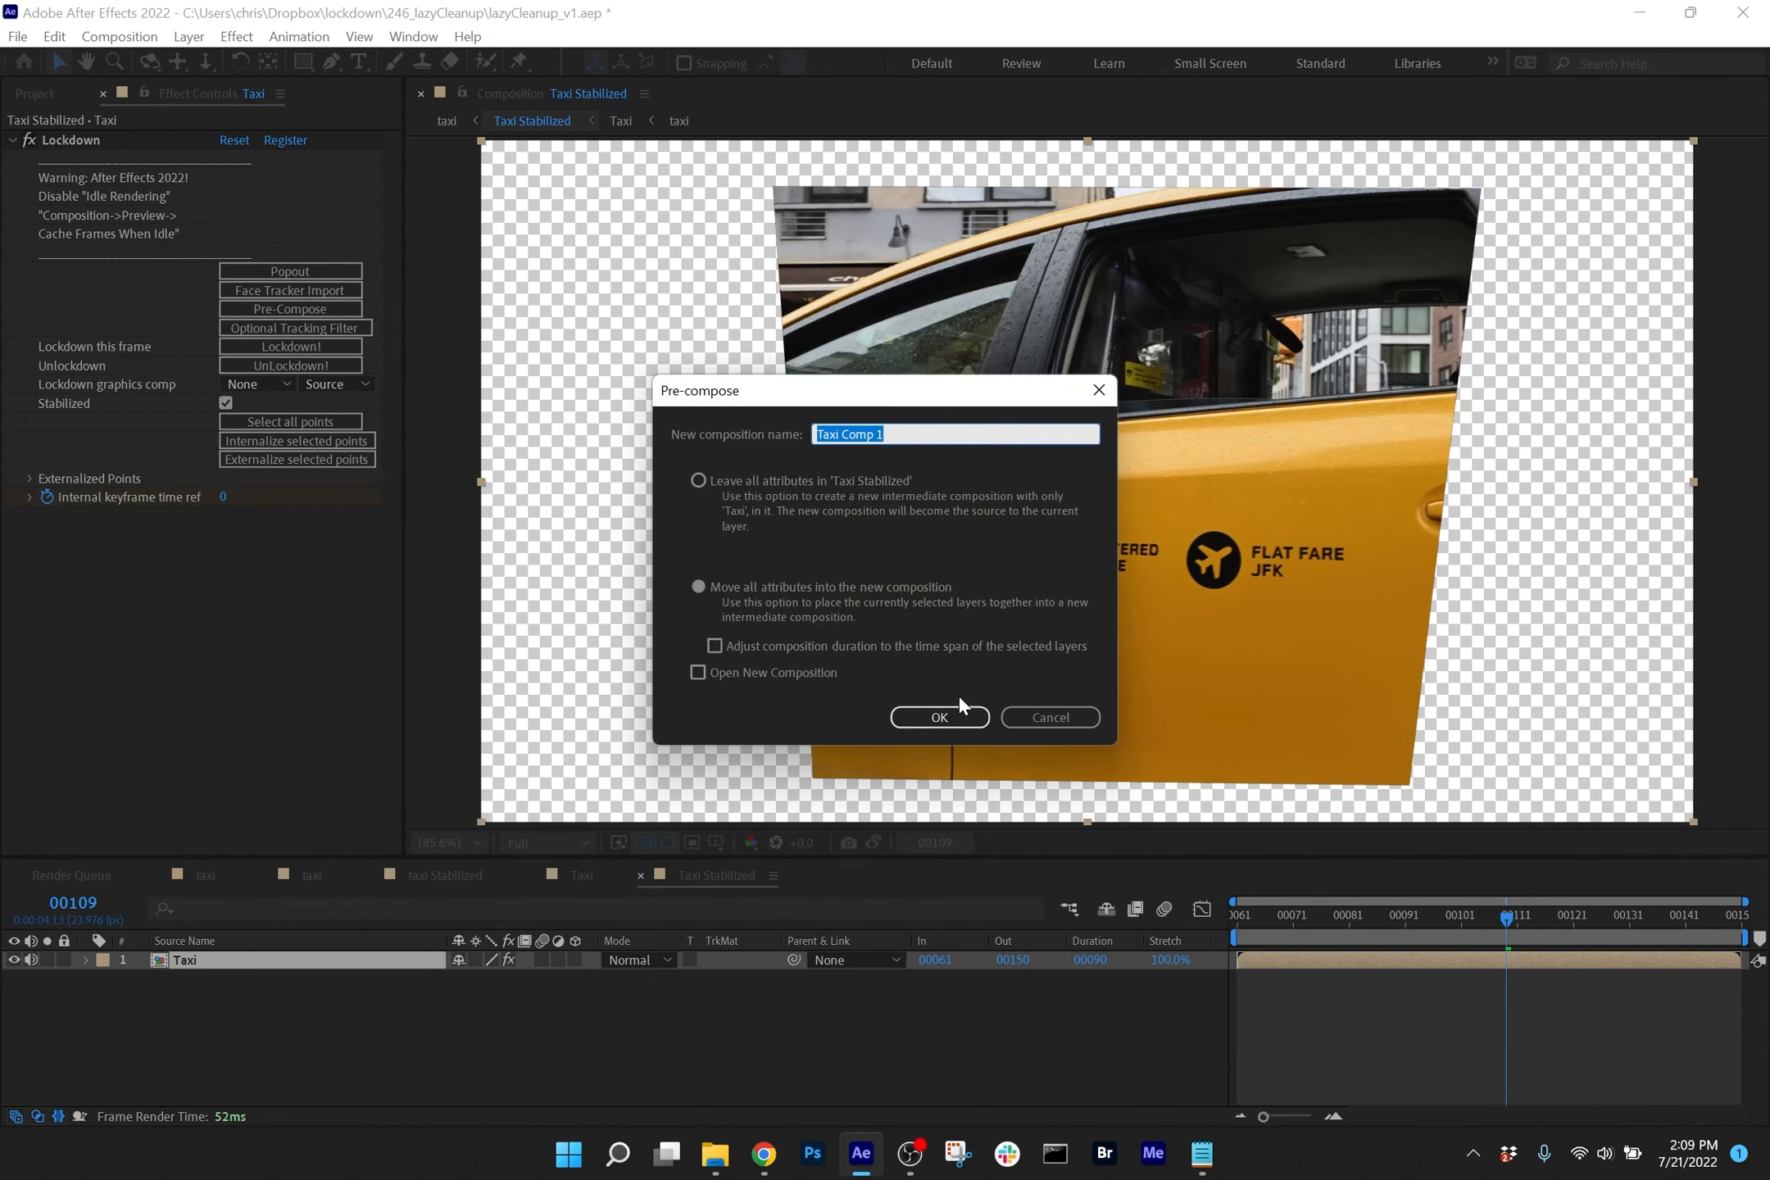
{"action": "left_click", "coordinate": [939, 716]}
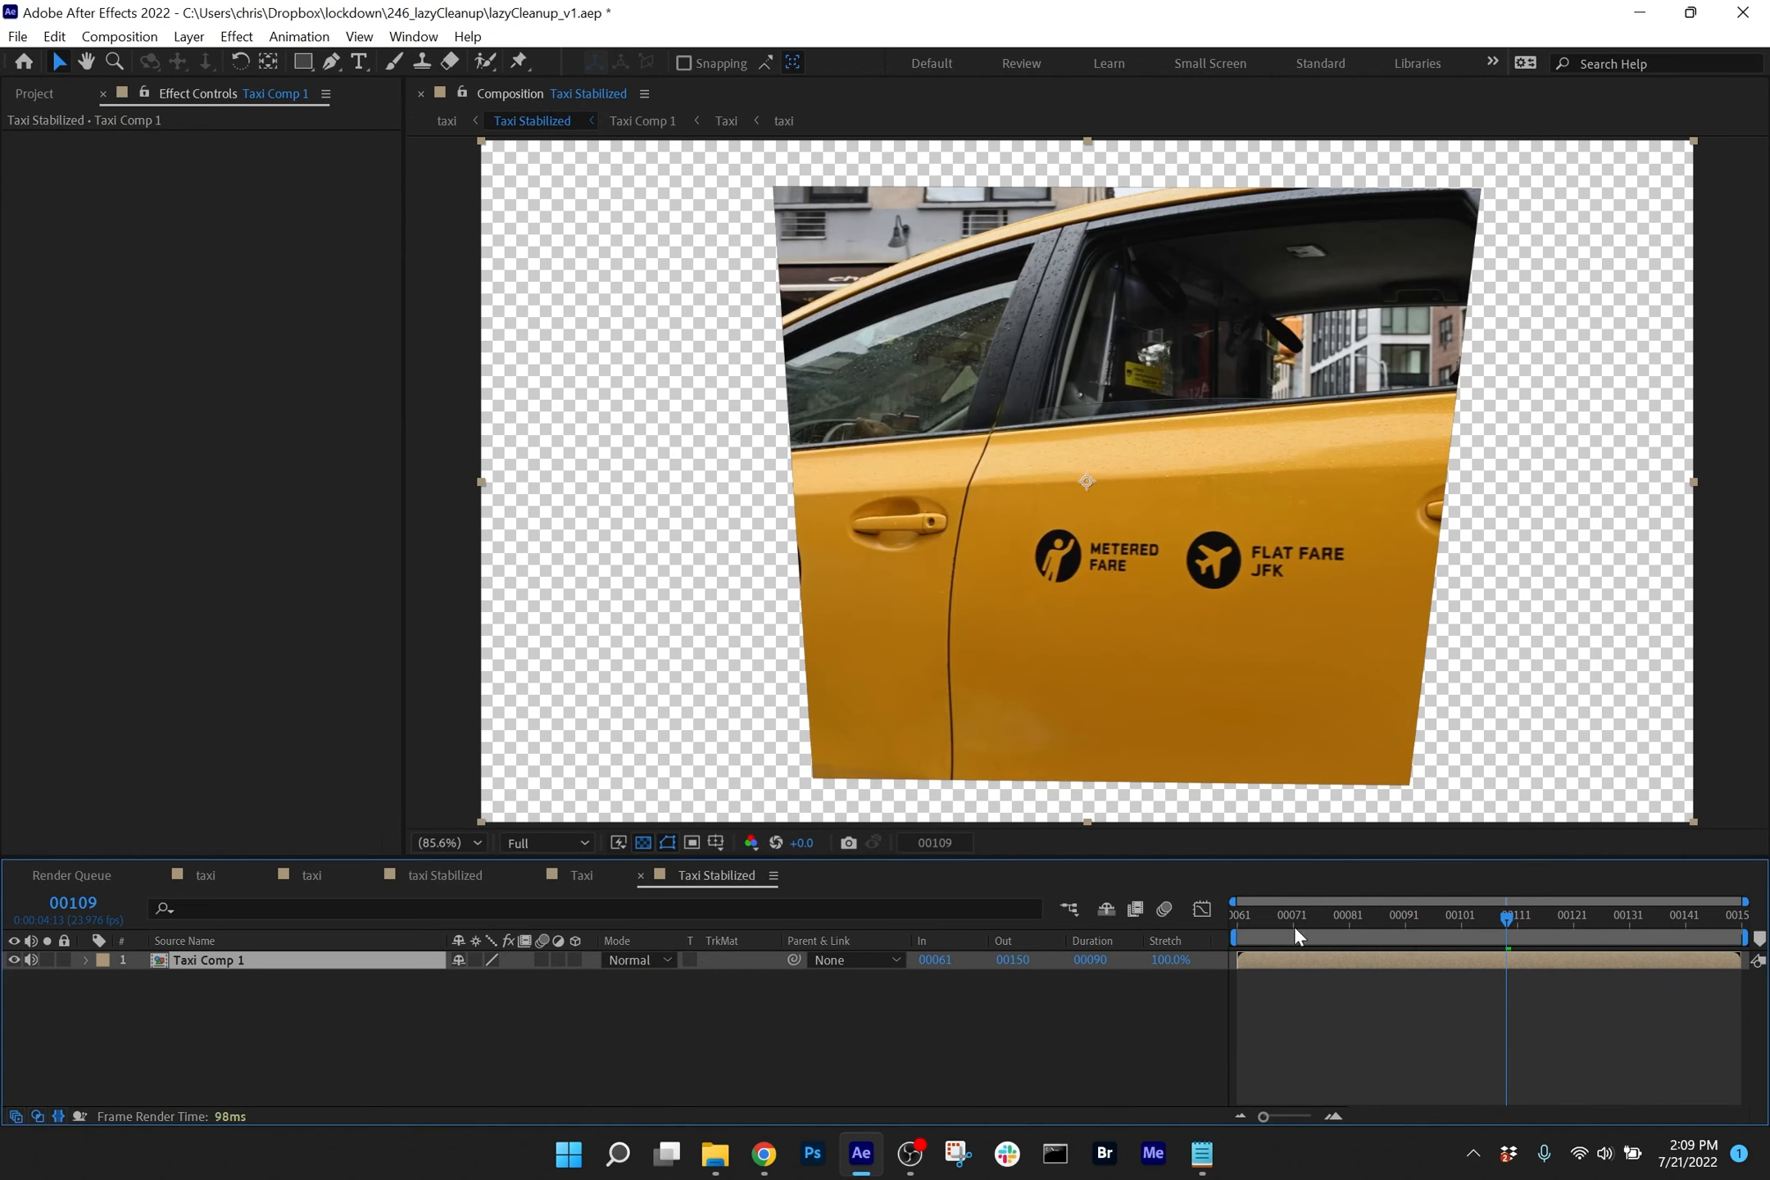
Draw a closed four-point mask around the METERED FARE and FLAT FARE JFK logos at frame 114
{"action": "left_click_drag", "start_coordinate": [1517, 925], "coordinate": [1535, 924]}
{"action": "key", "text": "g"}
{"action": "left_click", "coordinate": [1034, 607]}
{"action": "left_click", "coordinate": [1036, 512]}
{"action": "left_click", "coordinate": [1364, 505]}
{"action": "left_click", "coordinate": [1362, 609]}
{"action": "left_click", "coordinate": [1035, 606]}
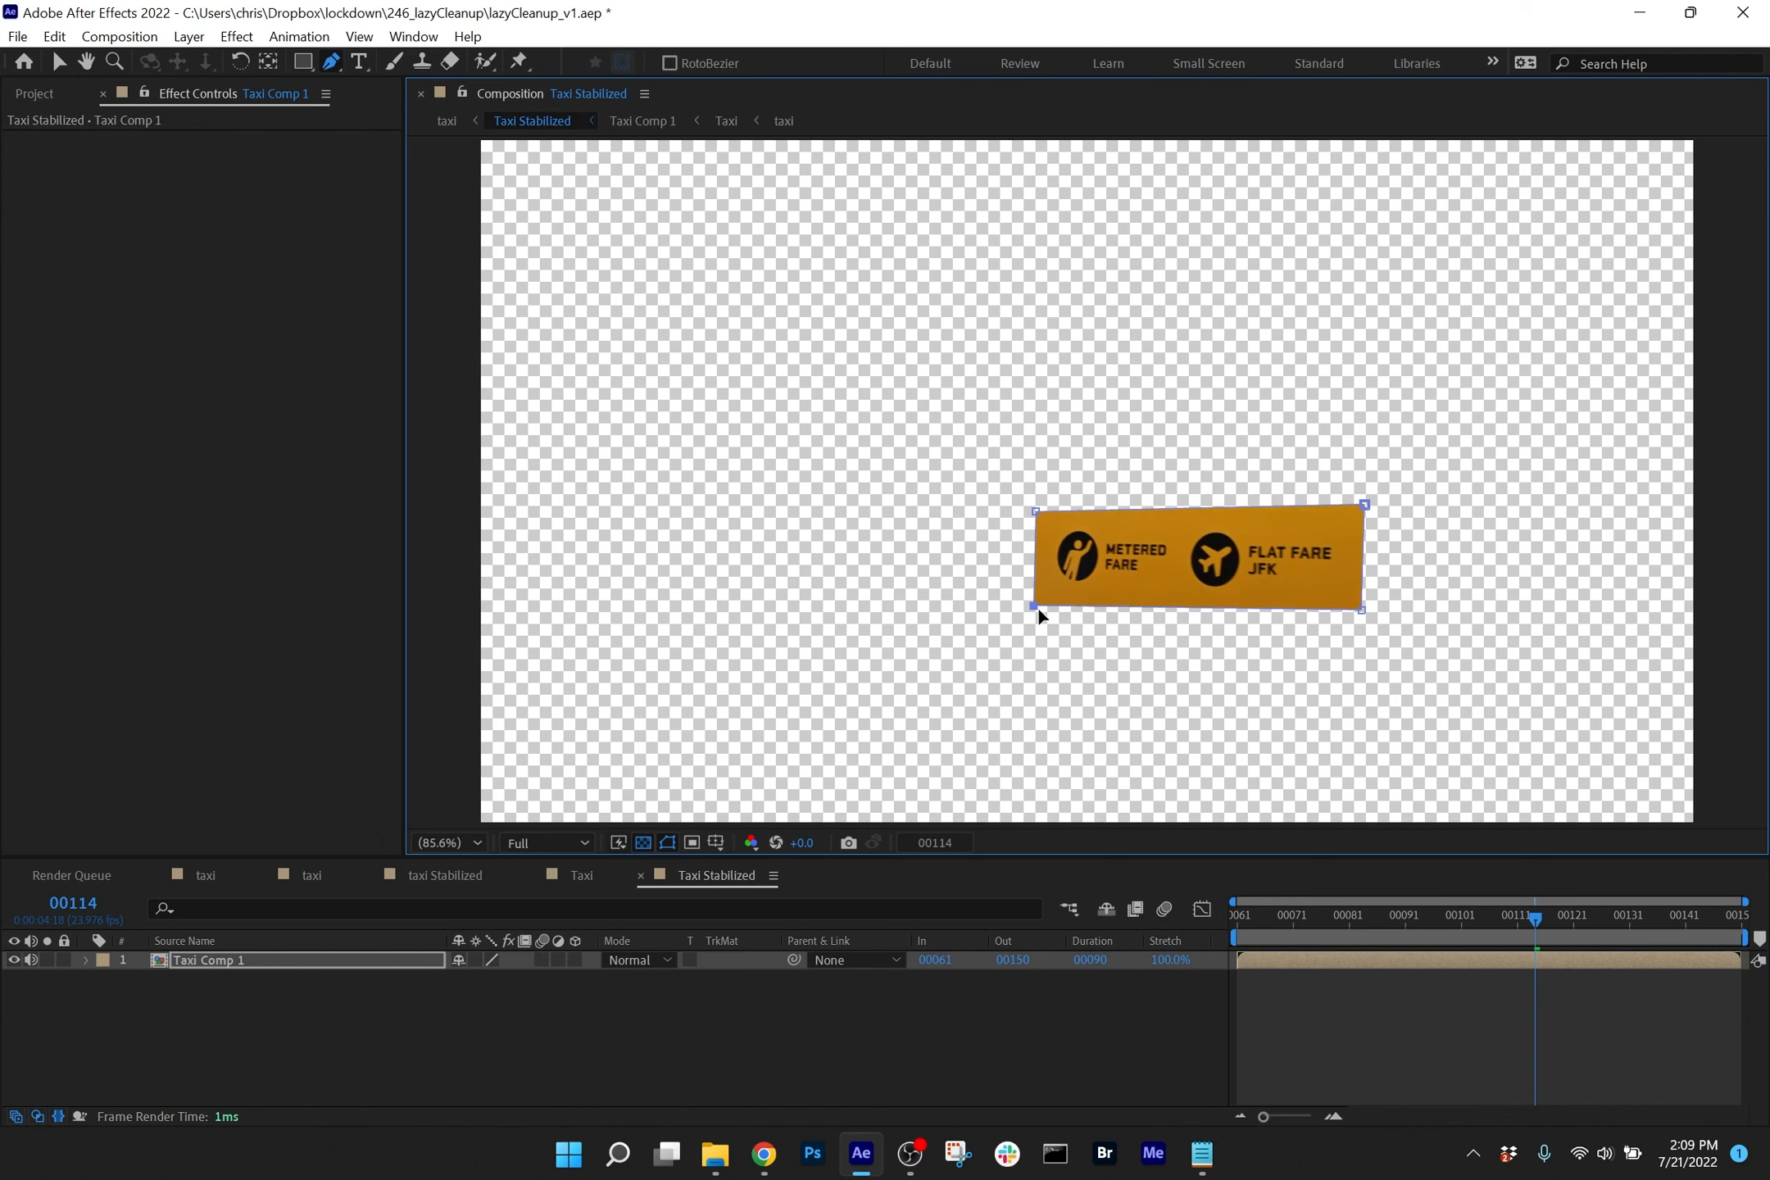
Set Mask 1's mode to None and enable Mask Path keyframing at frame 114
{"action": "key", "text": "m"}
{"action": "key", "text": "m"}
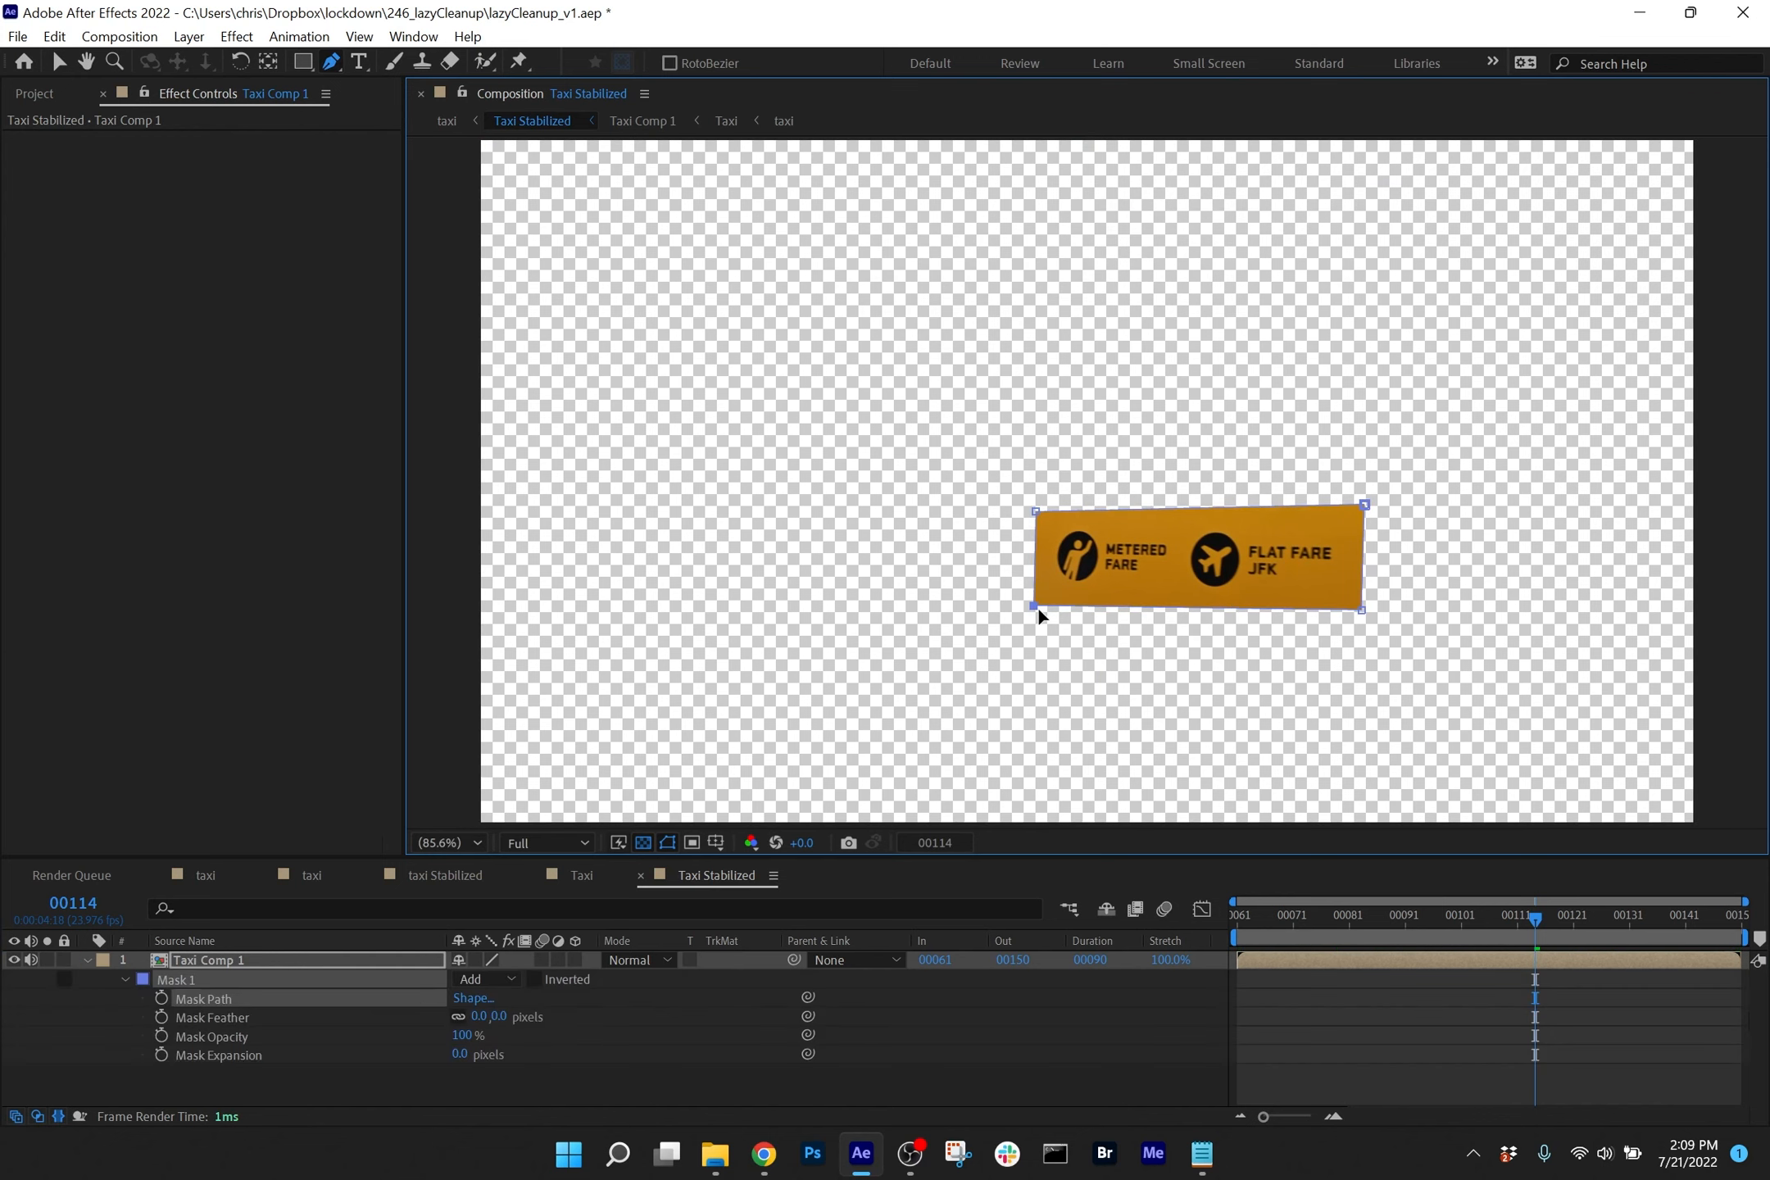
{"action": "left_click", "coordinate": [499, 979]}
{"action": "left_click", "coordinate": [515, 802]}
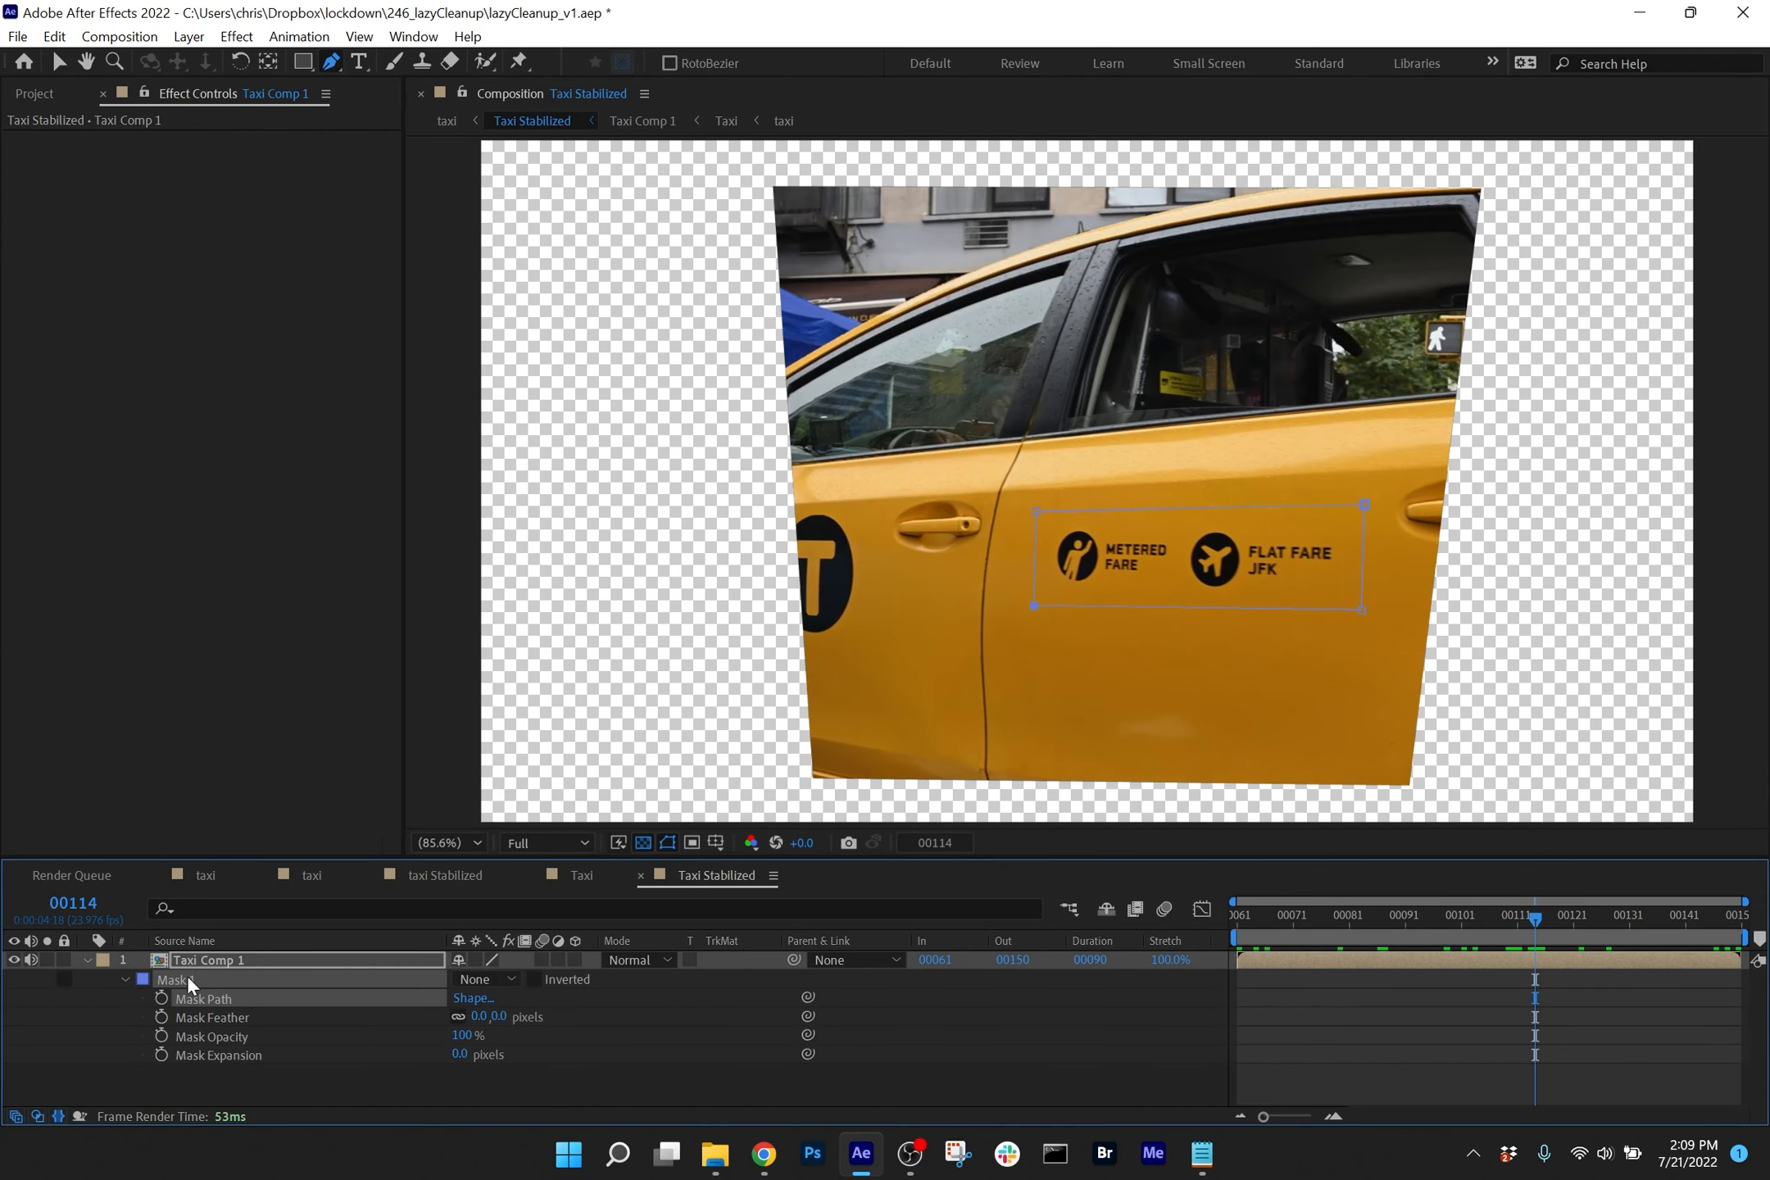
{"action": "left_click", "coordinate": [163, 998]}
Shrink the mask at frame 150 so it fits closely around the door logos
{"action": "left_click_drag", "start_coordinate": [1541, 917], "coordinate": [1737, 918]}
{"action": "key", "text": "v"}
{"action": "double_click", "coordinate": [1362, 609]}
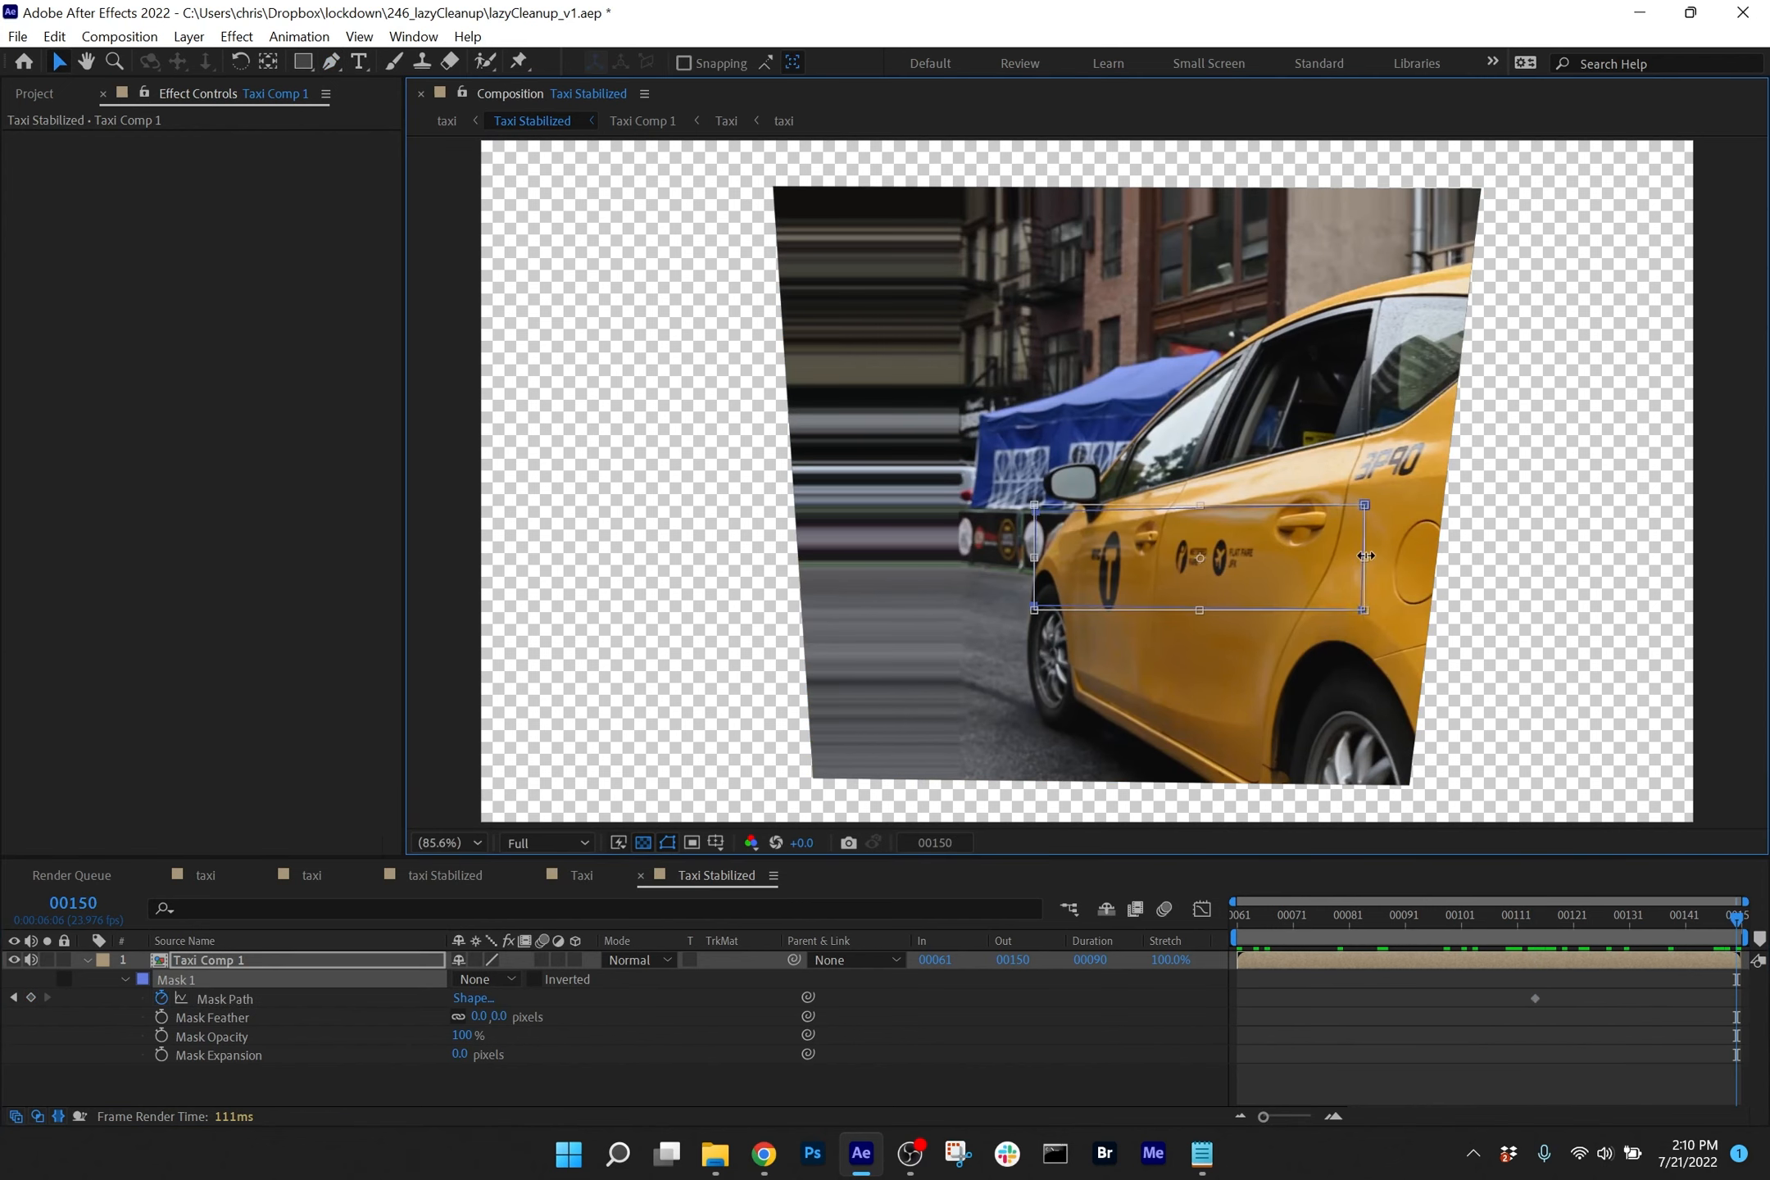
{"action": "left_click_drag", "start_coordinate": [1364, 557], "coordinate": [1264, 557]}
{"action": "left_click_drag", "start_coordinate": [1034, 608], "coordinate": [1164, 587]}
{"action": "left_click_drag", "start_coordinate": [1215, 504], "coordinate": [1215, 534]}
Keyframe the mask at frame 131 by moving its edge near the METERED FARE icon slightly inward
{"action": "left_click", "coordinate": [1632, 916]}
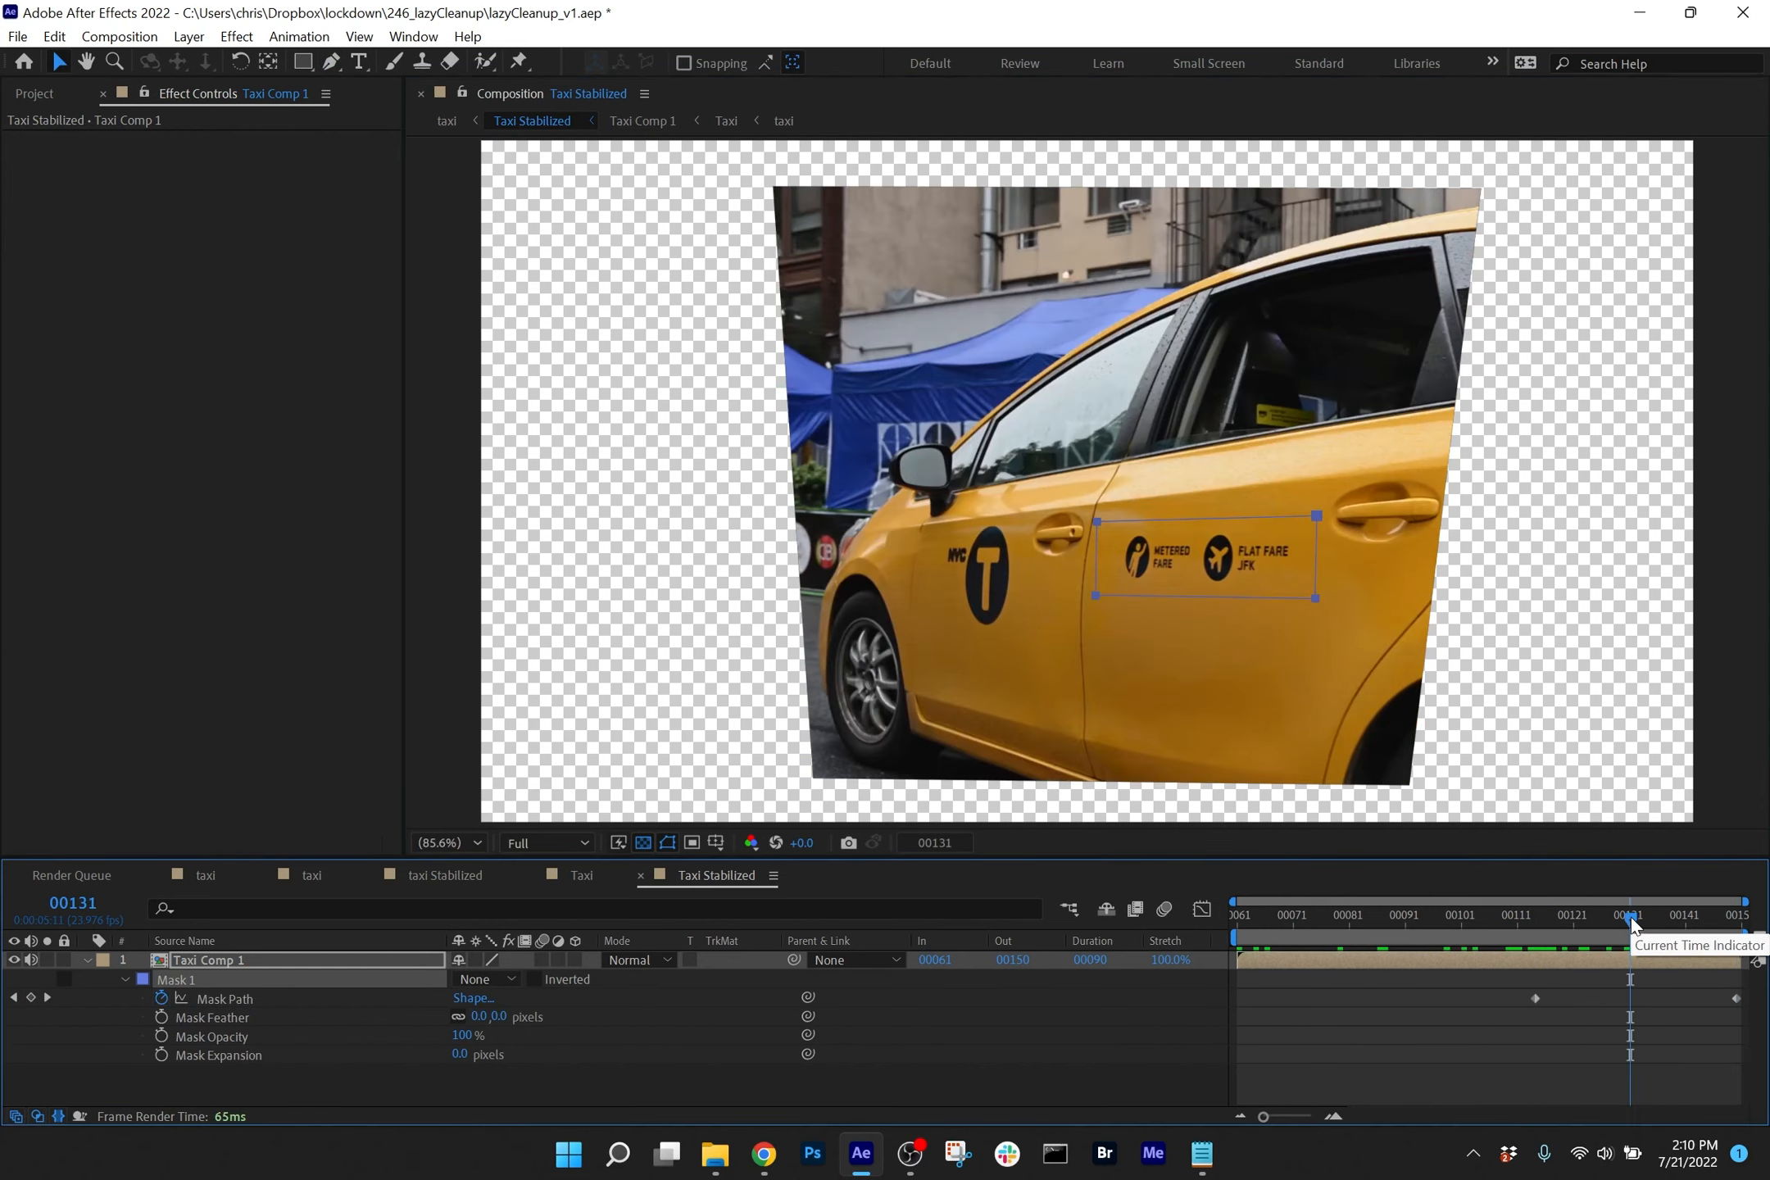
{"action": "double_click", "coordinate": [1095, 562]}
{"action": "left_click_drag", "start_coordinate": [1095, 562], "coordinate": [1107, 562]}
Enlarge the mask on all sides at frame 93 so it surrounds both door logos with some margin
{"action": "left_click_drag", "start_coordinate": [1516, 918], "coordinate": [1418, 932]}
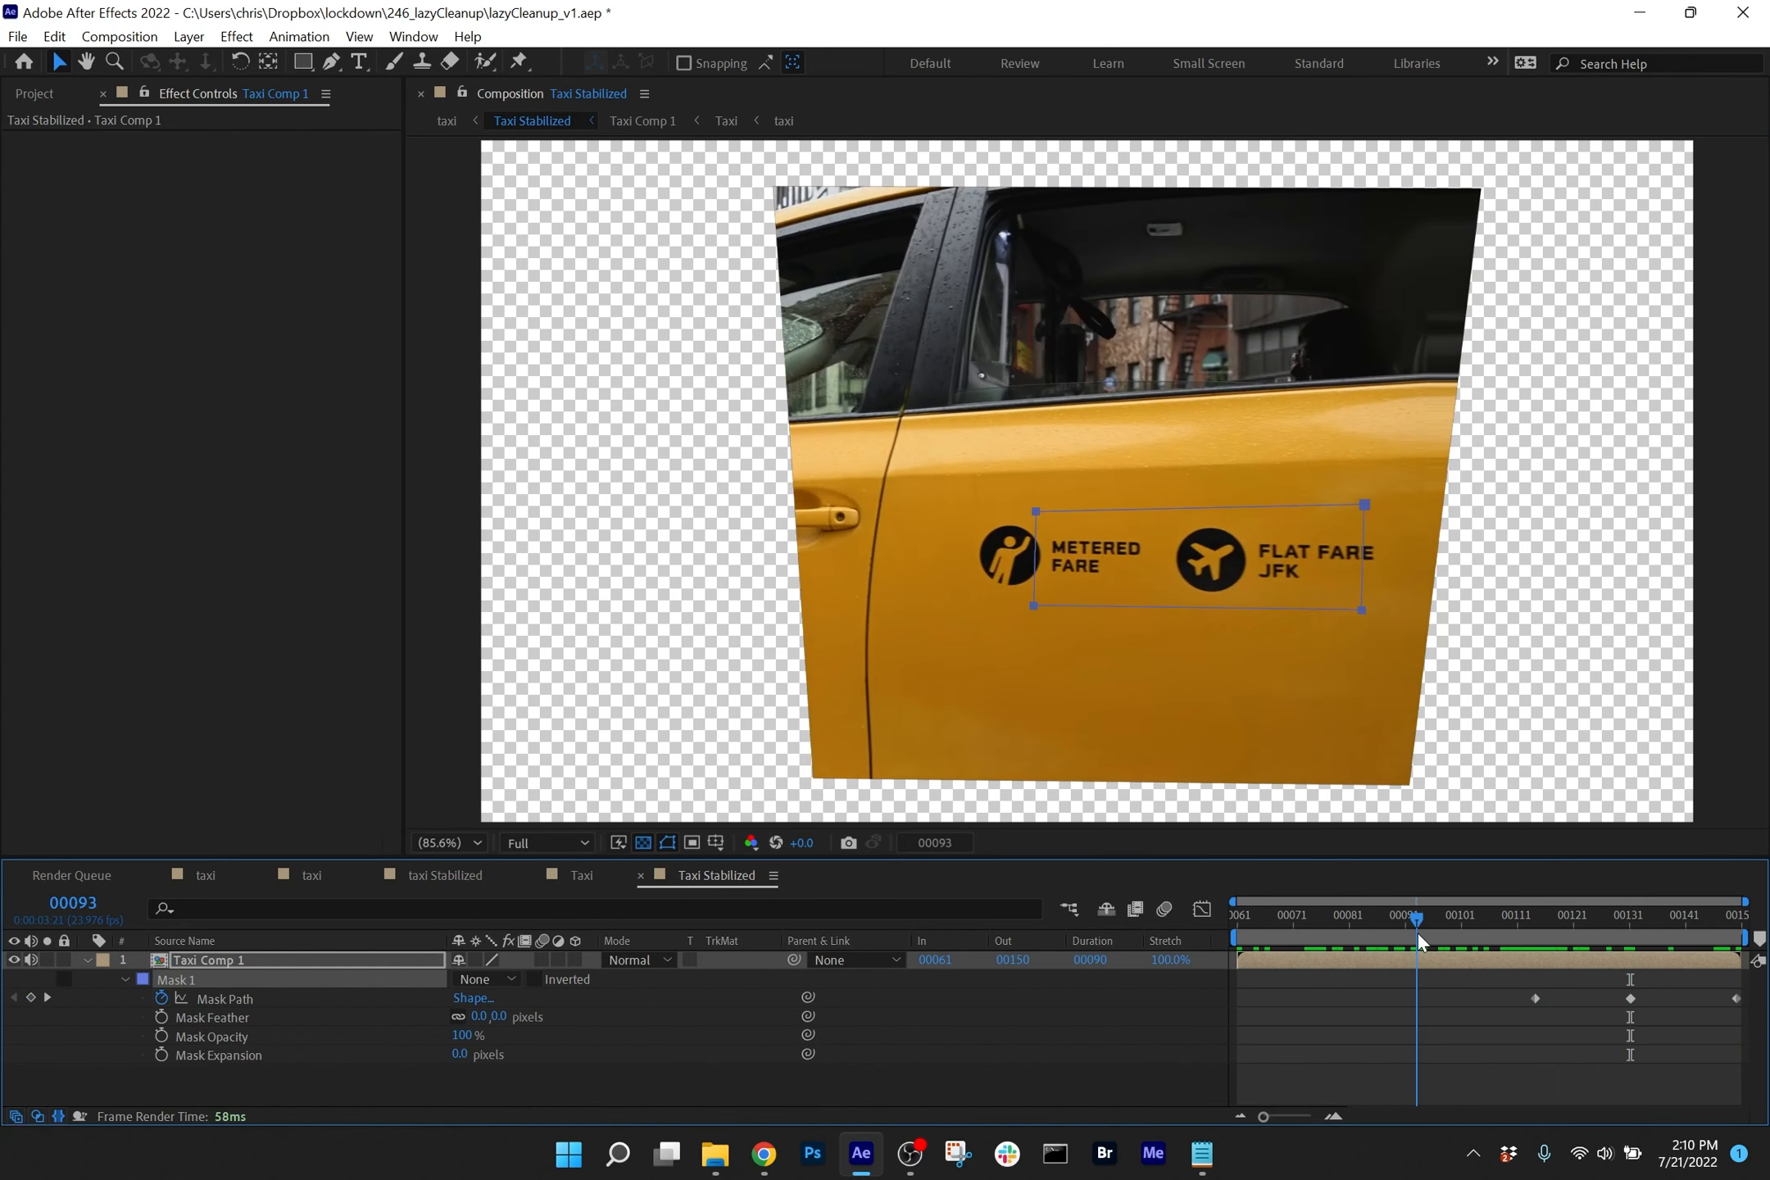
{"action": "double_click", "coordinate": [1036, 562]}
{"action": "left_click_drag", "start_coordinate": [1034, 562], "coordinate": [963, 564]}
{"action": "left_click_drag", "start_coordinate": [1364, 562], "coordinate": [1415, 565]}
{"action": "left_click_drag", "start_coordinate": [1188, 615], "coordinate": [1187, 632]}
{"action": "left_click_drag", "start_coordinate": [1188, 505], "coordinate": [1189, 493]}
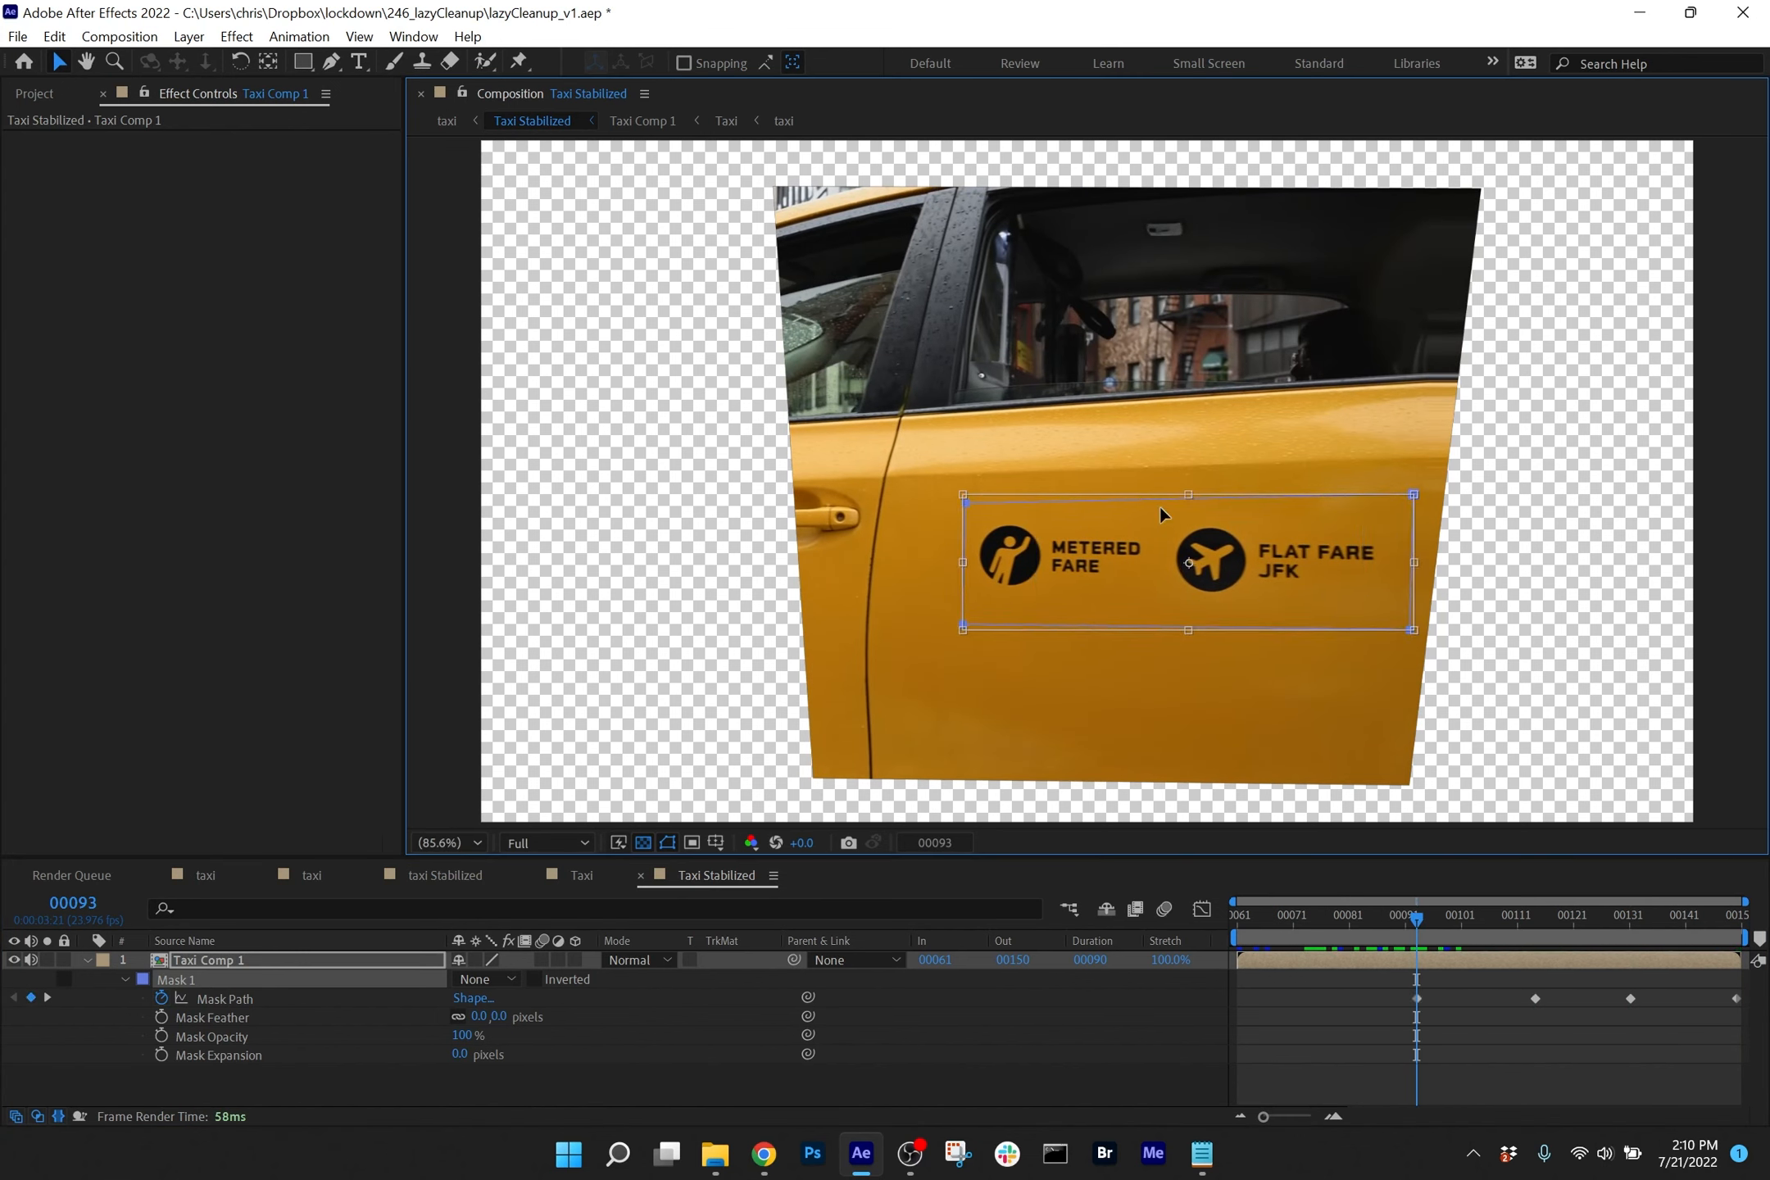
{"action": "left_click_drag", "start_coordinate": [962, 564], "coordinate": [942, 565]}
Set Mask 1's mode to Subtract to cut the logos out of the door at frame 105
{"action": "left_click_drag", "start_coordinate": [1417, 921], "coordinate": [1484, 984]}
{"action": "left_click_drag", "start_coordinate": [446, 857], "coordinate": [447, 801]}
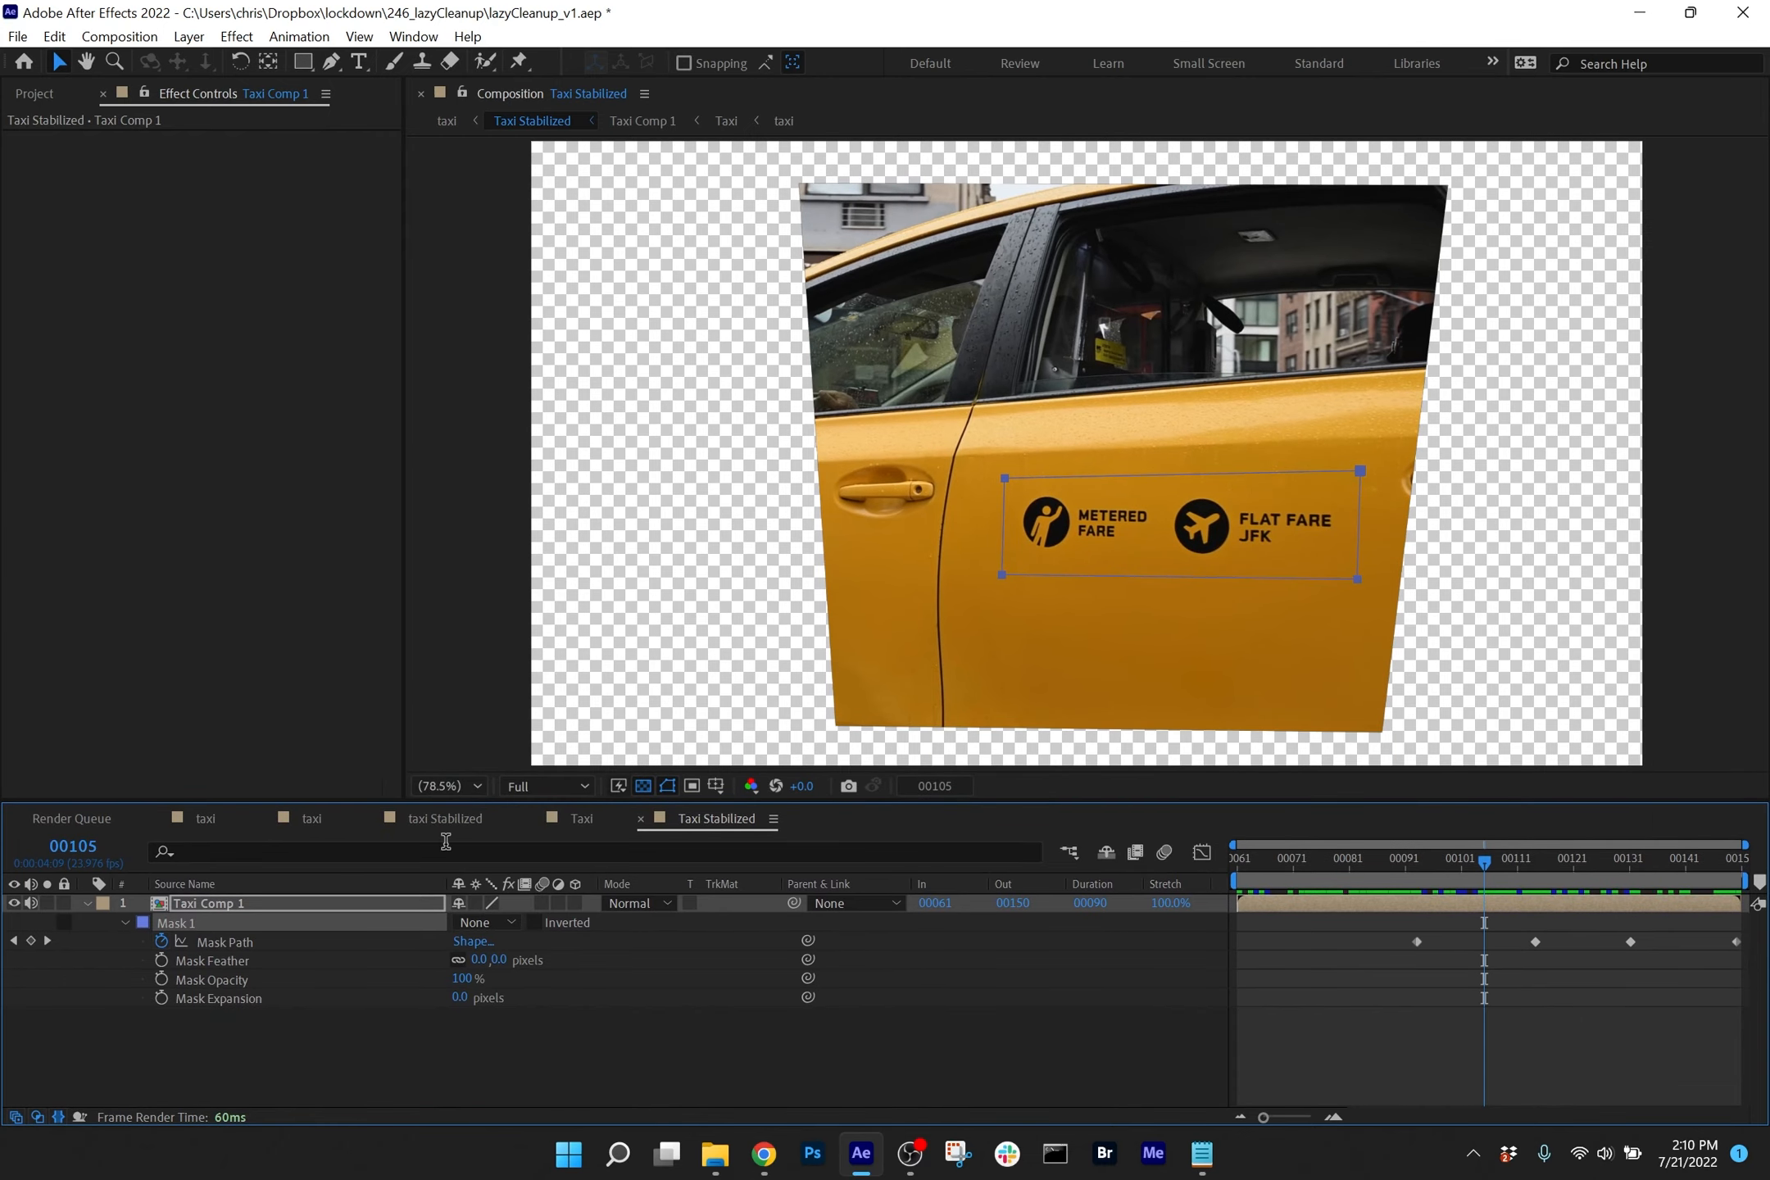
{"action": "left_click", "coordinate": [497, 929]}
{"action": "left_click", "coordinate": [518, 997]}
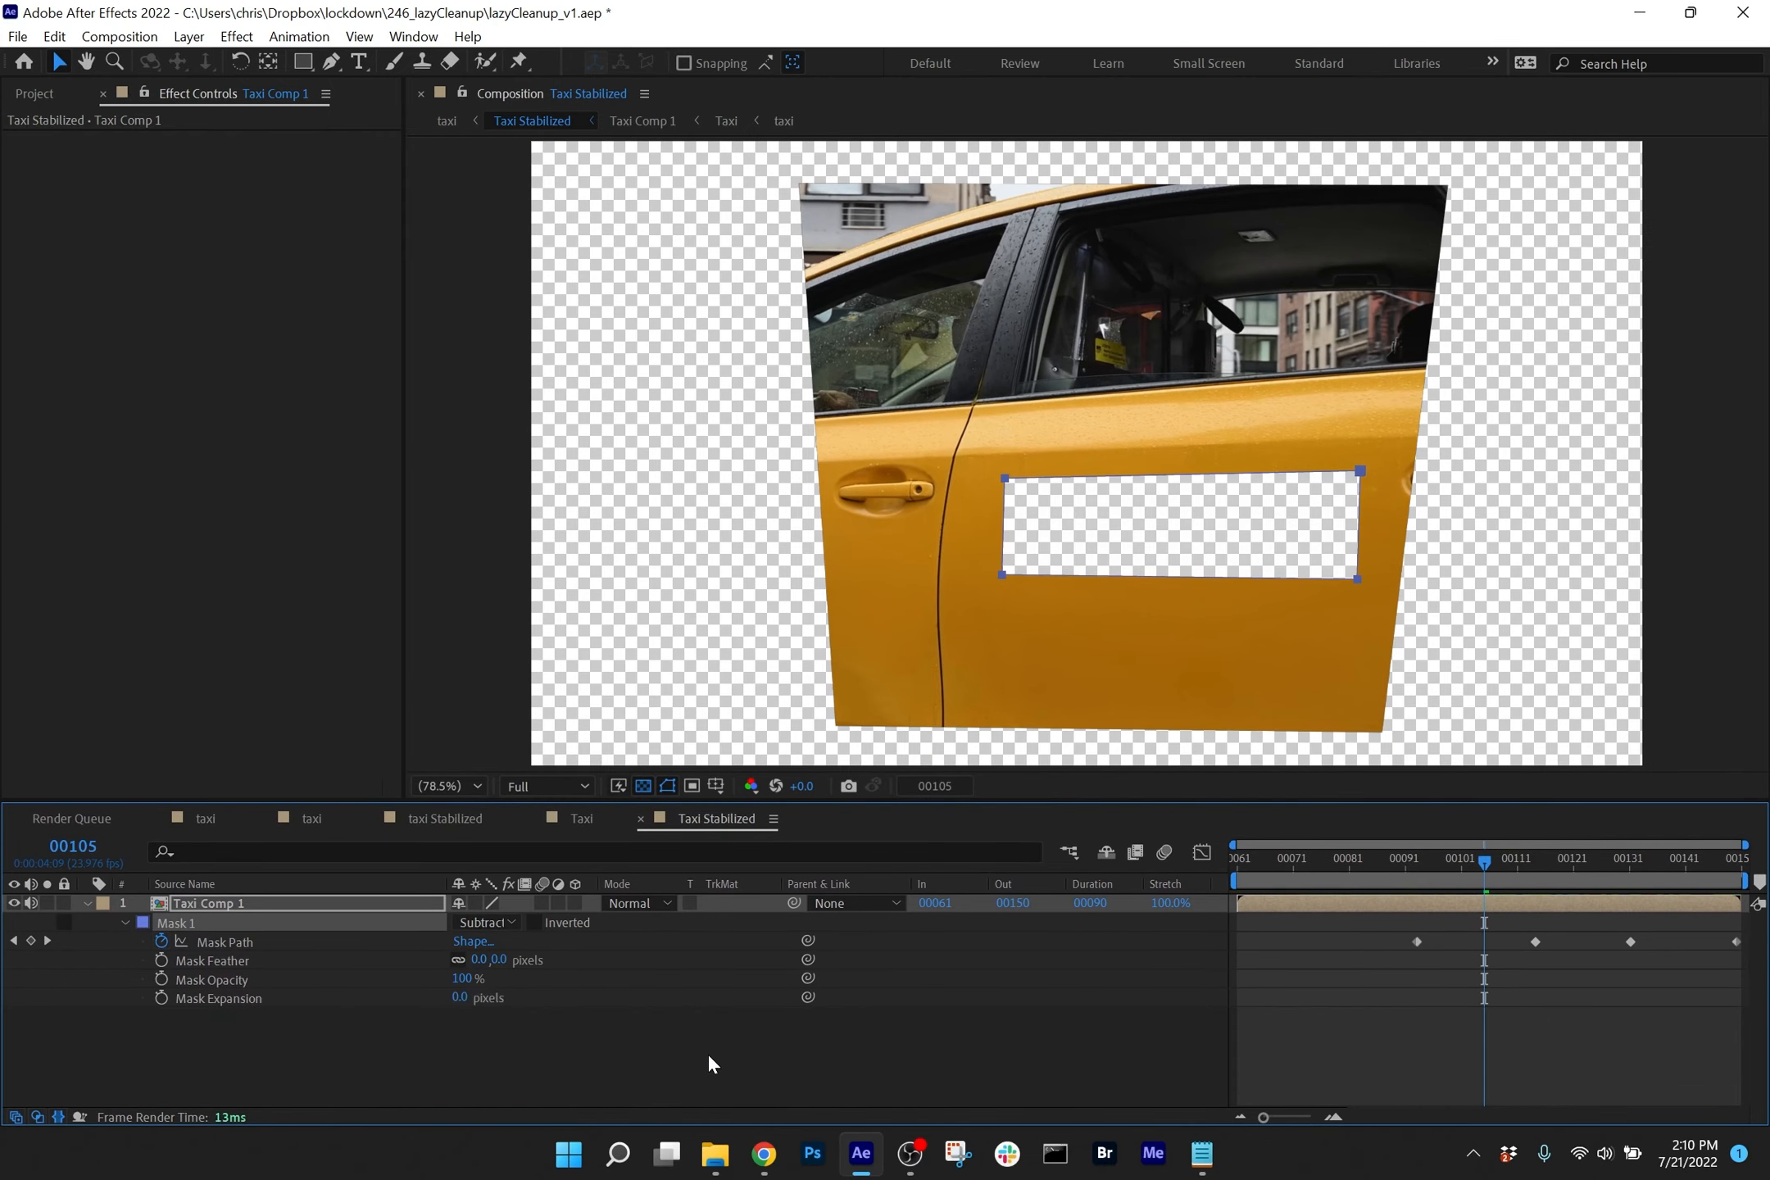
Duplicate the Taxi Comp 1 layer, placing one copy beneath the other, and turn off the audio of both layers
{"action": "left_click", "coordinate": [281, 903]}
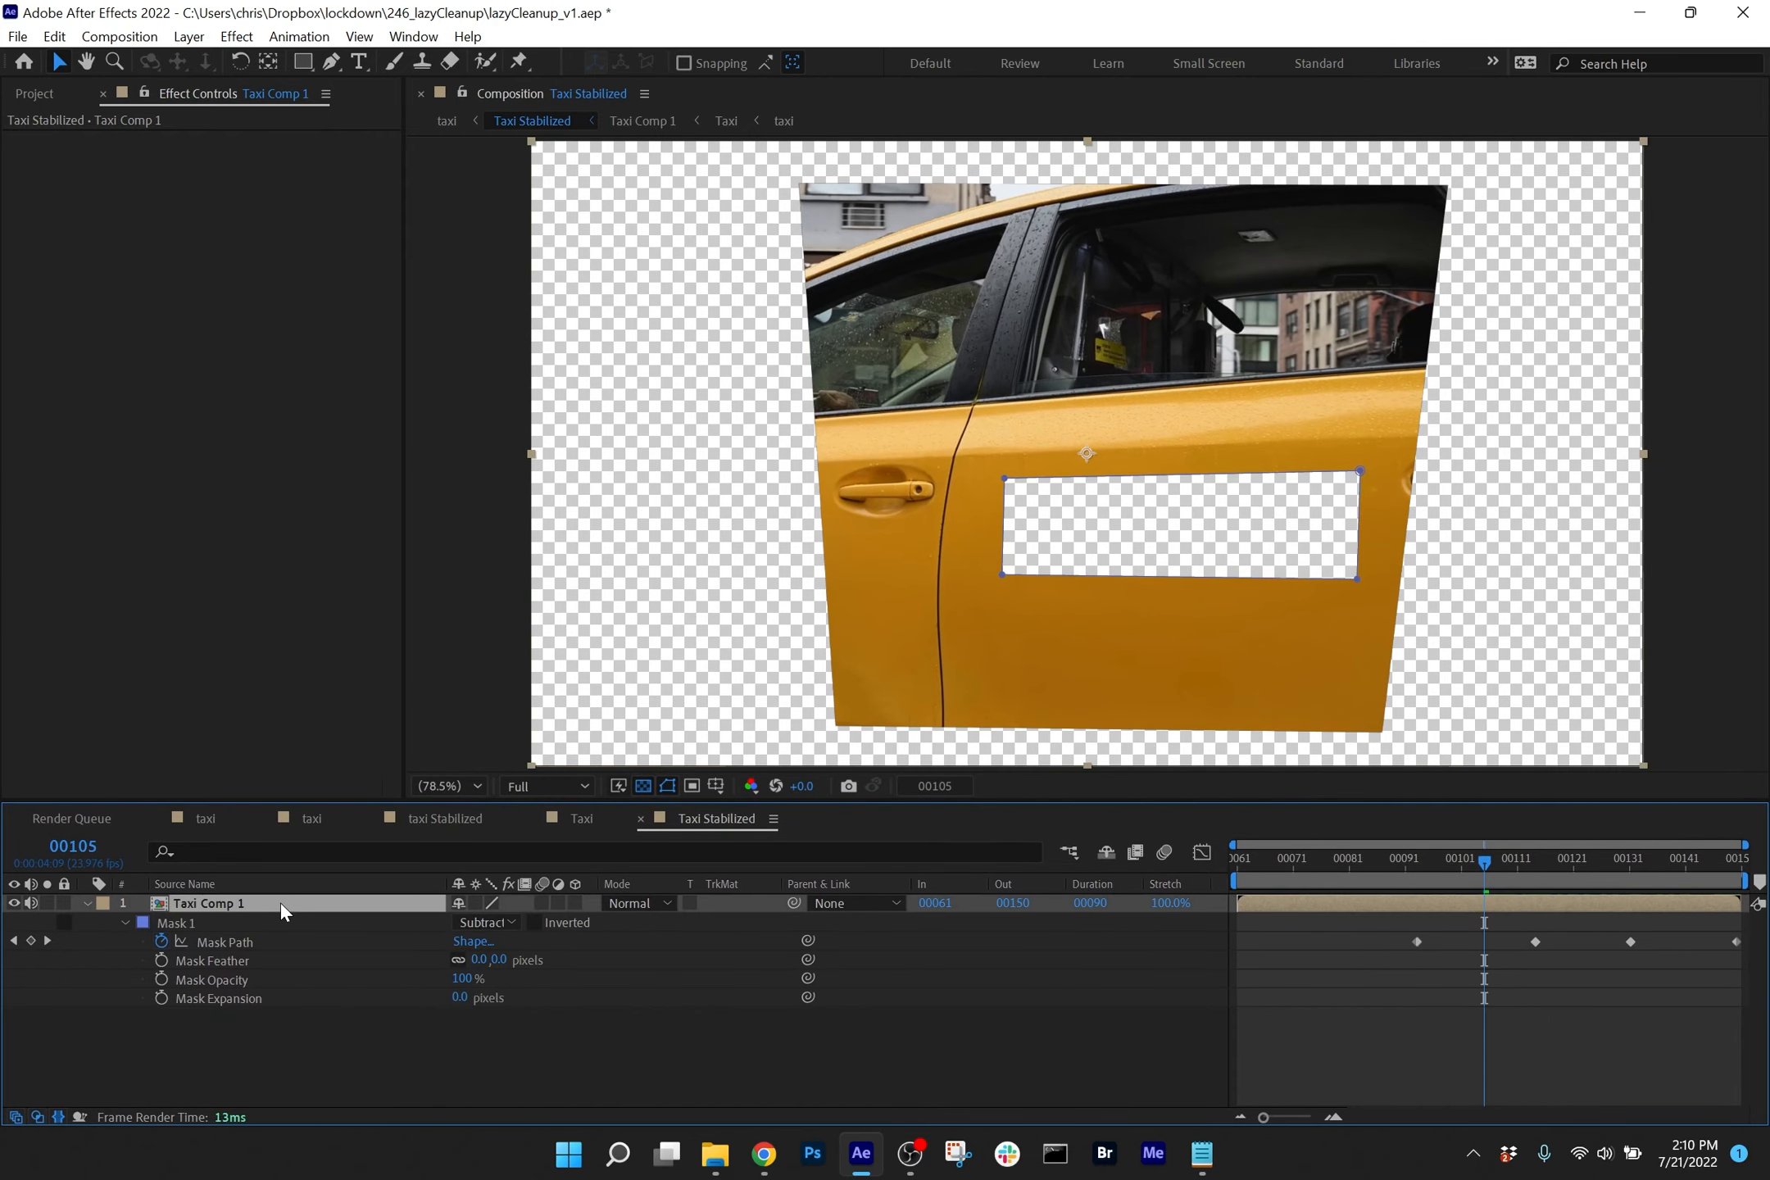
{"action": "key", "text": "ctrl+d"}
{"action": "left_click_drag", "start_coordinate": [281, 903], "coordinate": [281, 1020]}
{"action": "left_click", "coordinate": [30, 903]}
{"action": "left_click", "coordinate": [29, 1016]}
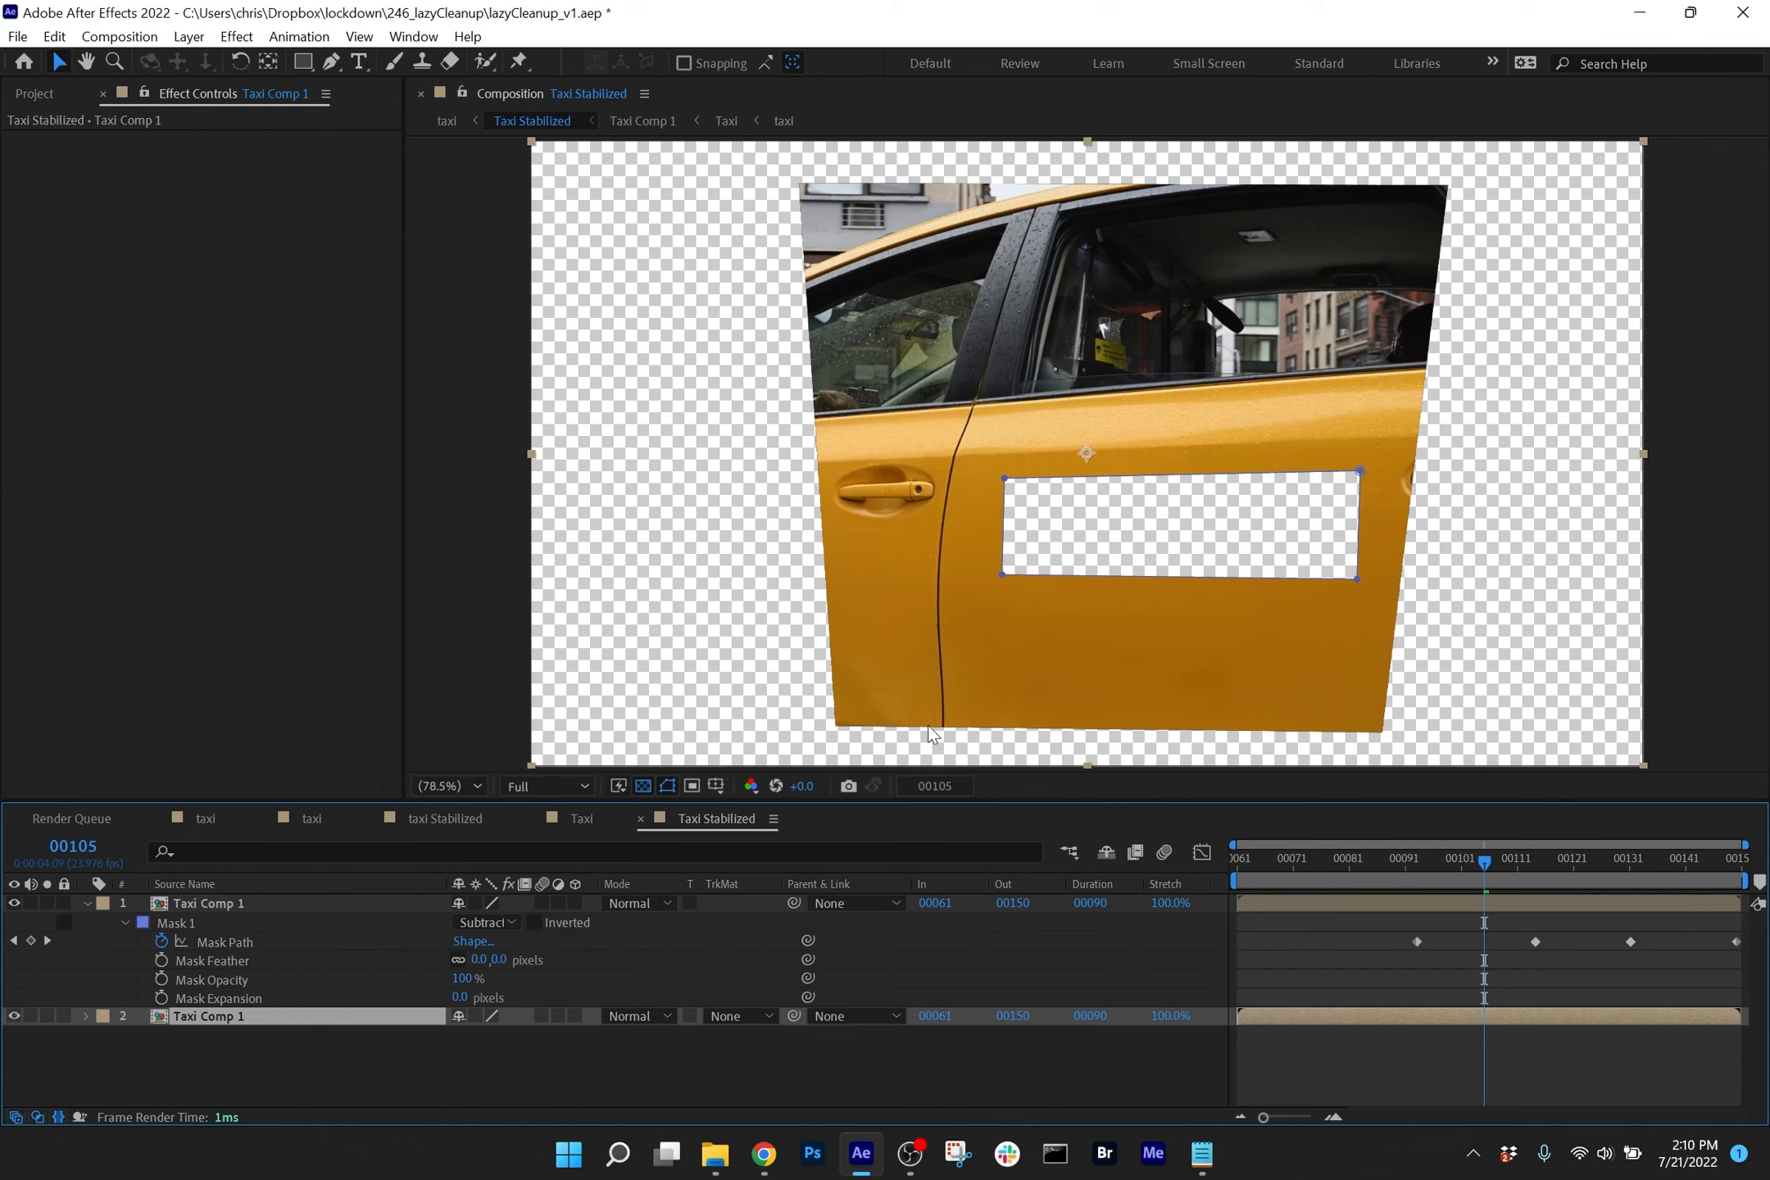
Solo the lower Taxi Comp 1 layer and reveal its mask properties
{"action": "left_click", "coordinate": [47, 1017]}
{"action": "key", "text": "m"}
{"action": "key", "text": "m"}
{"action": "key", "text": "Return"}
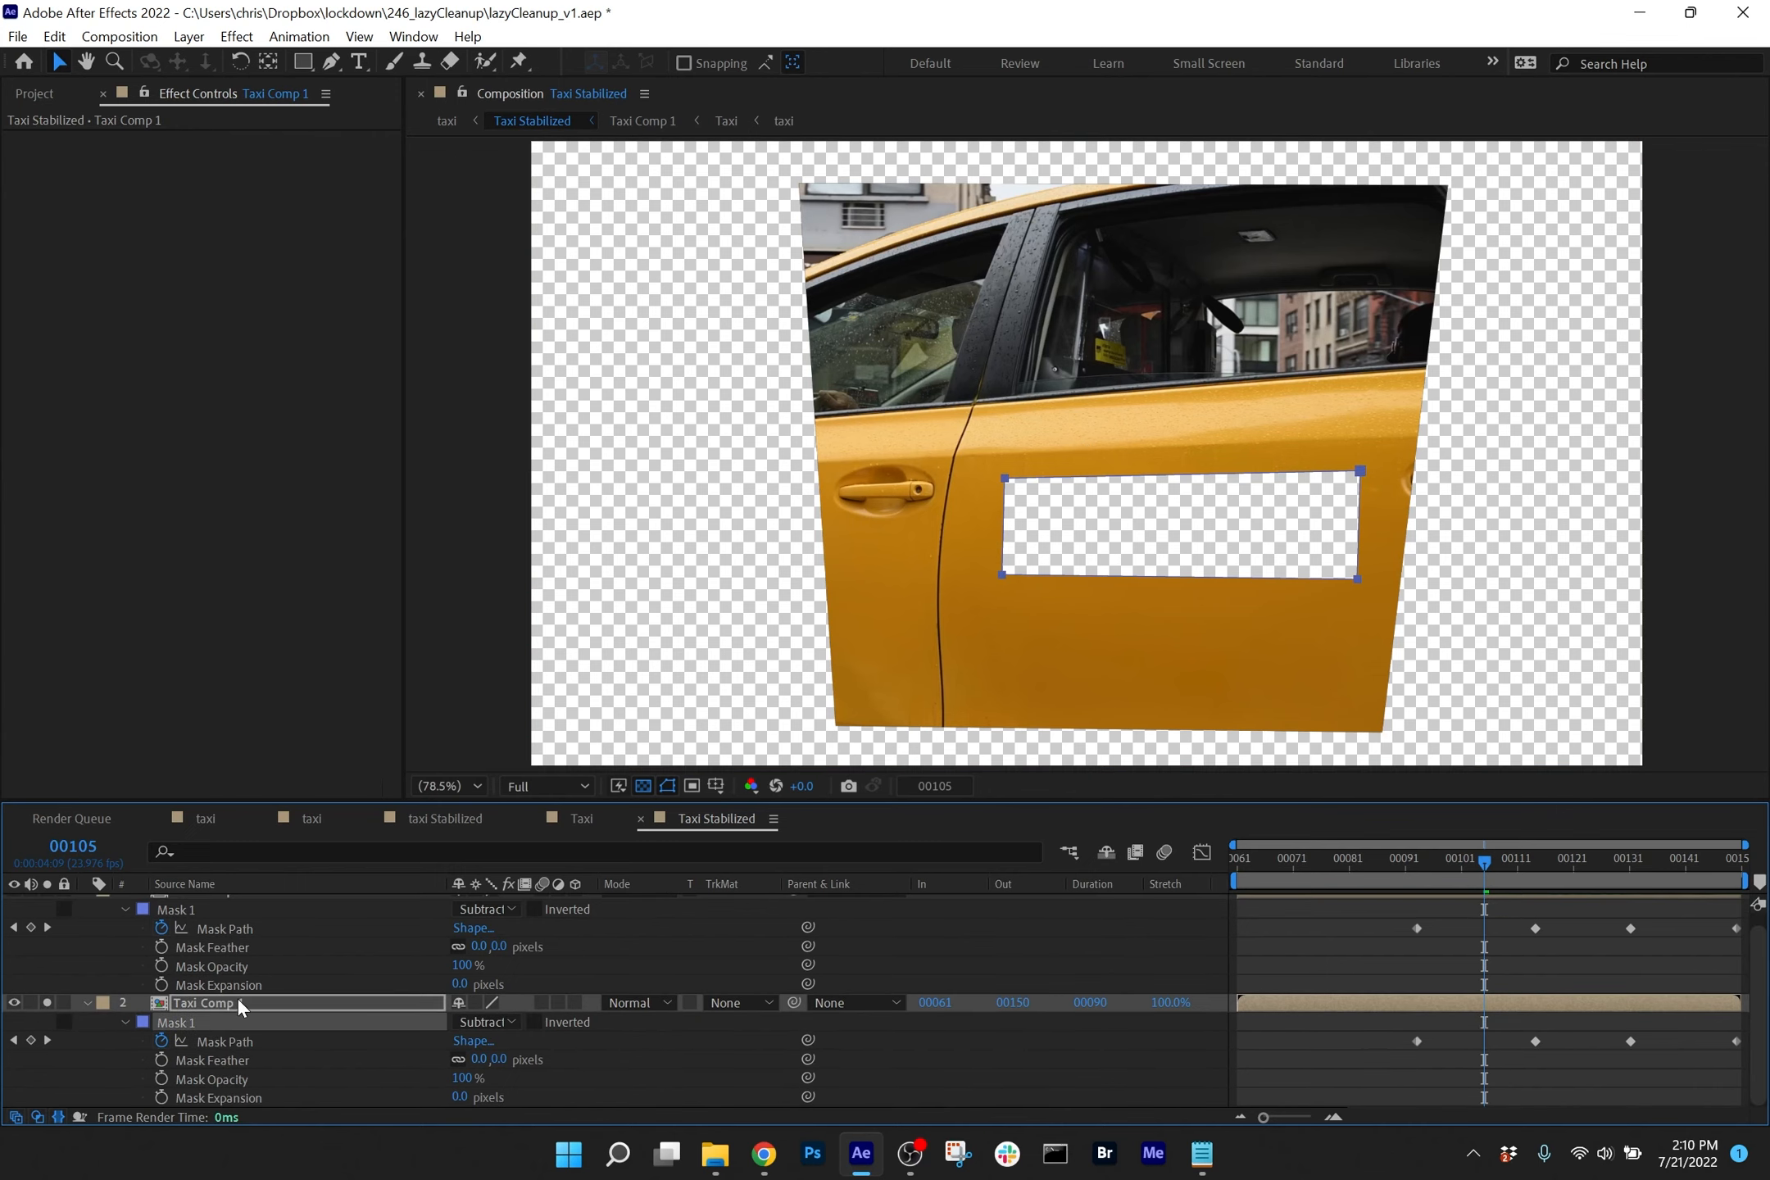